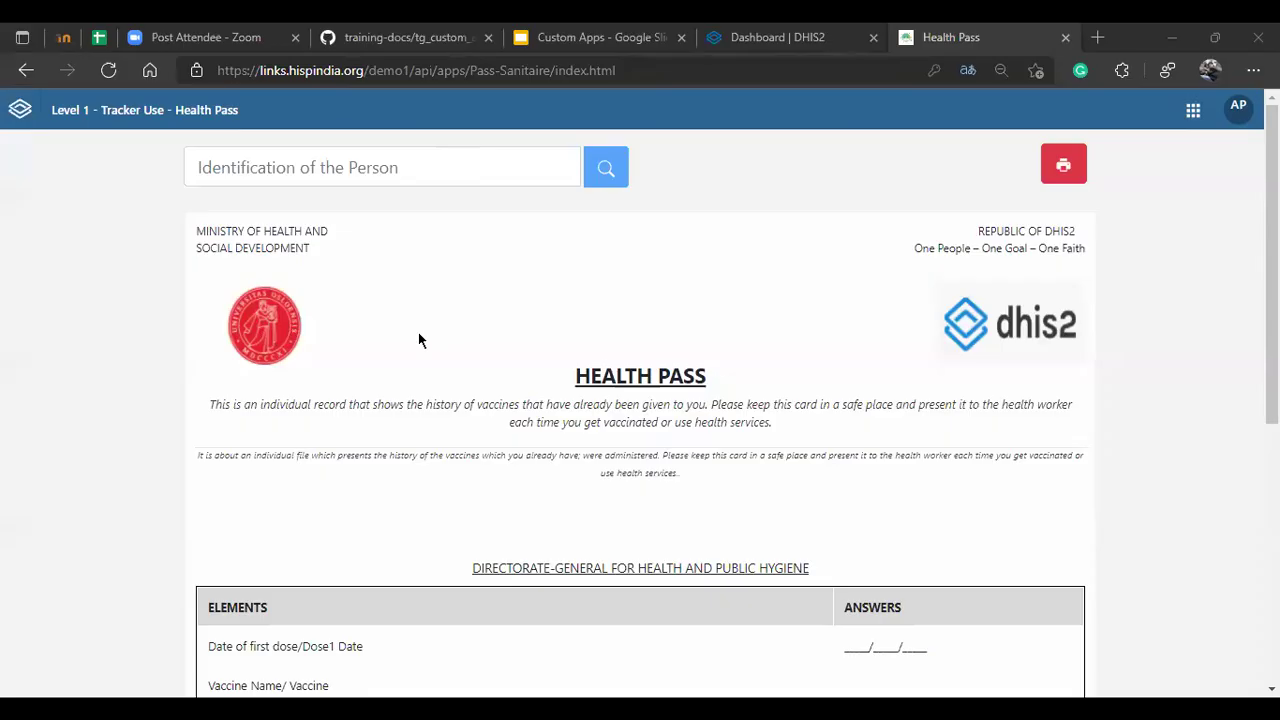
{"action": "left_click", "coordinate": [1193, 115]}
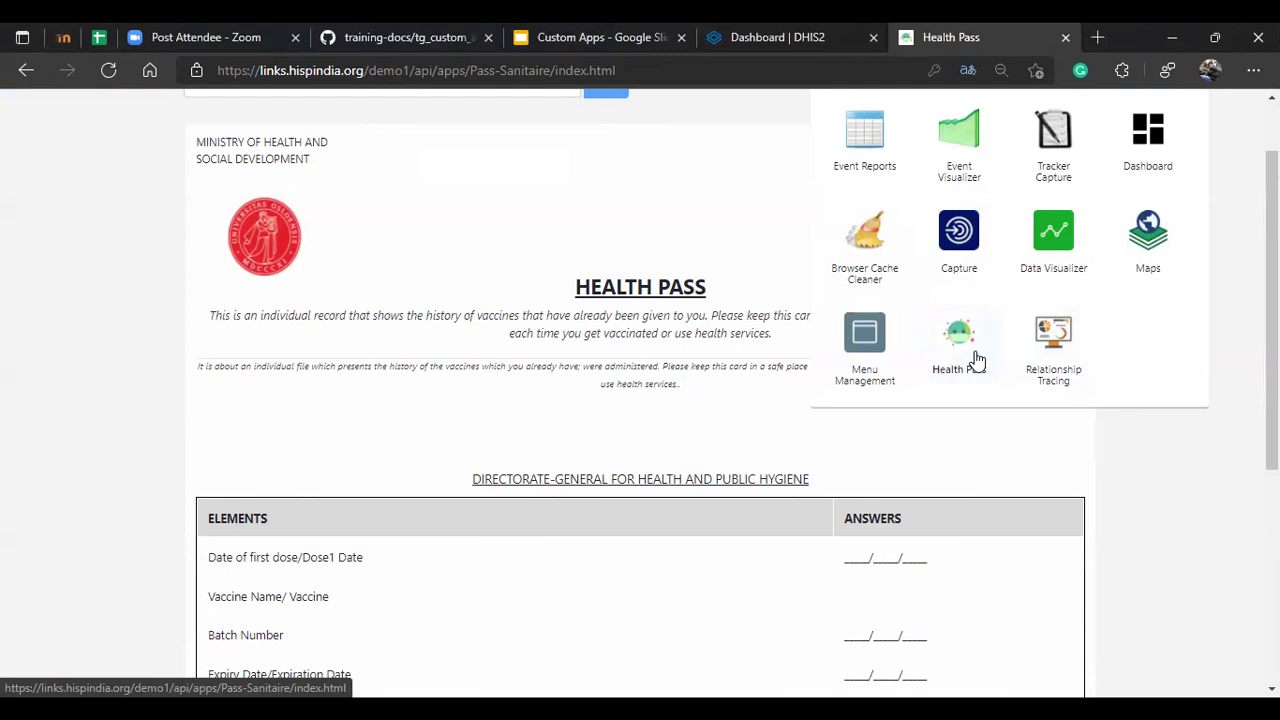
{"action": "left_click", "coordinate": [657, 323]}
{"action": "scroll", "coordinate": [620, 330], "scroll_direction": "up", "scroll_amount": 2}
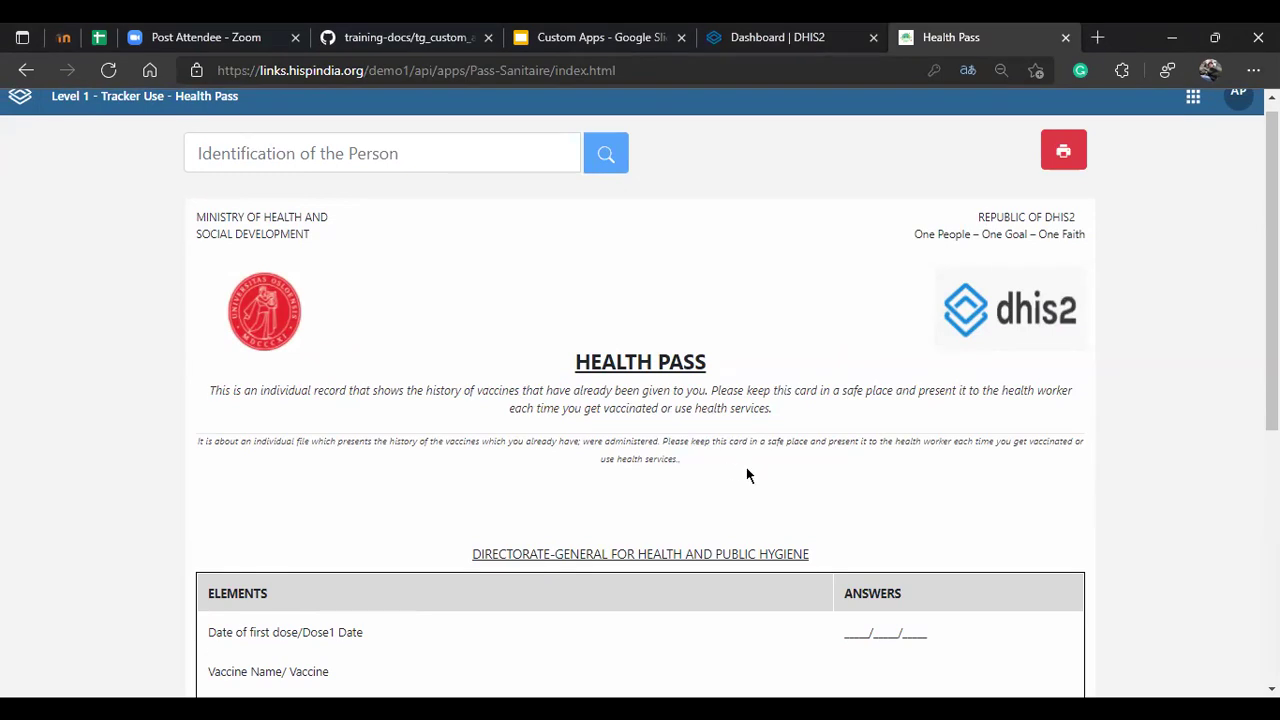
{"action": "scroll", "coordinate": [746, 475], "scroll_direction": "down", "scroll_amount": 1}
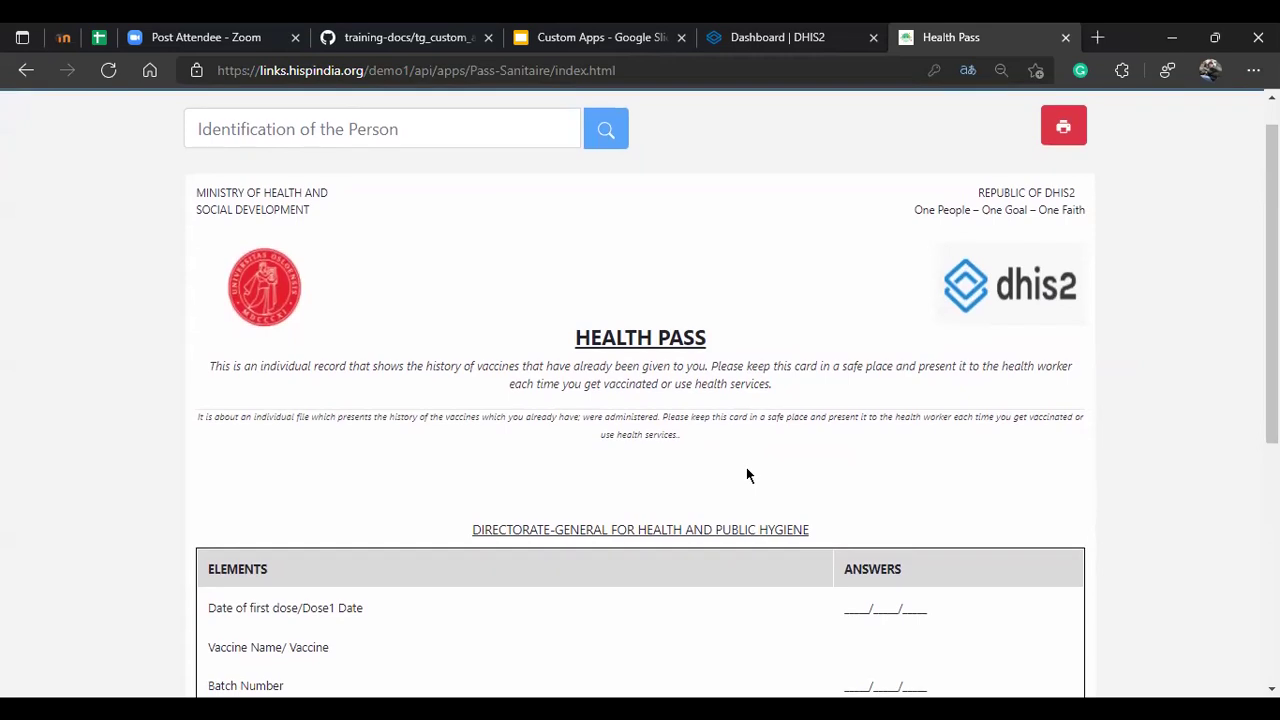
{"action": "scroll", "coordinate": [746, 475], "scroll_direction": "up", "scroll_amount": 1}
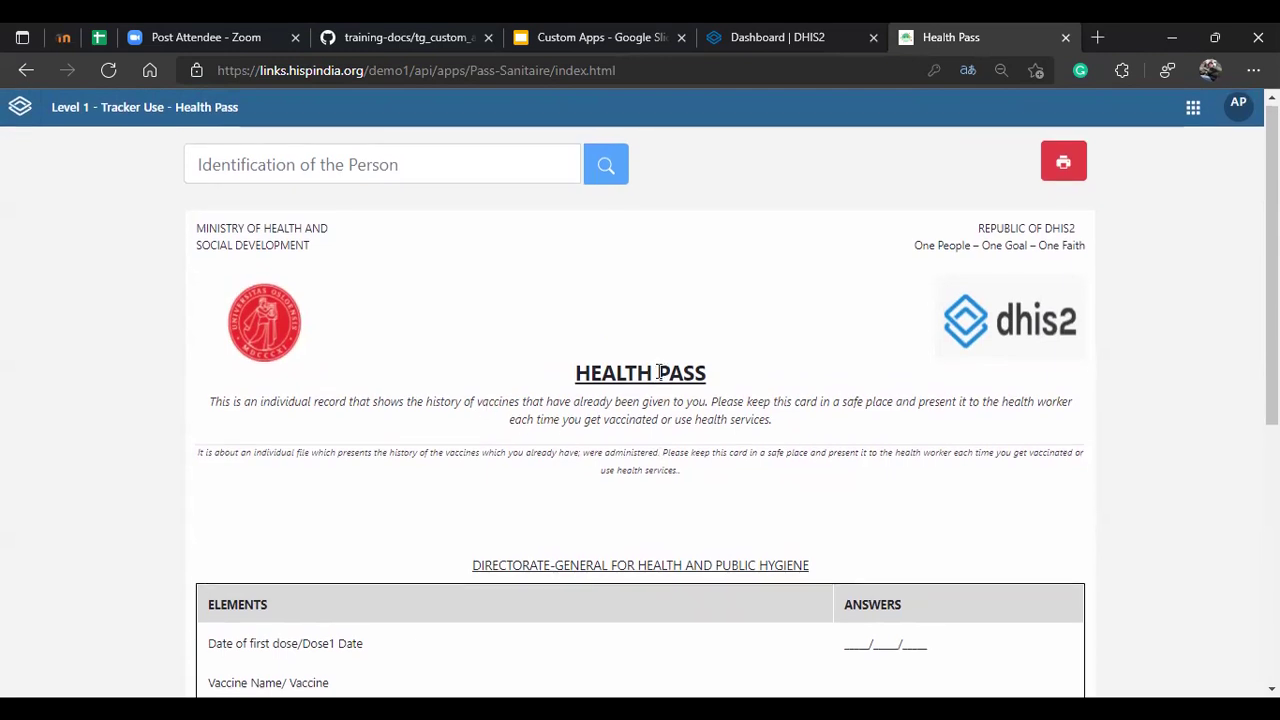
{"action": "scroll", "coordinate": [744, 415], "scroll_direction": "down", "scroll_amount": 2}
{"action": "scroll", "coordinate": [744, 416], "scroll_direction": "down", "scroll_amount": 3}
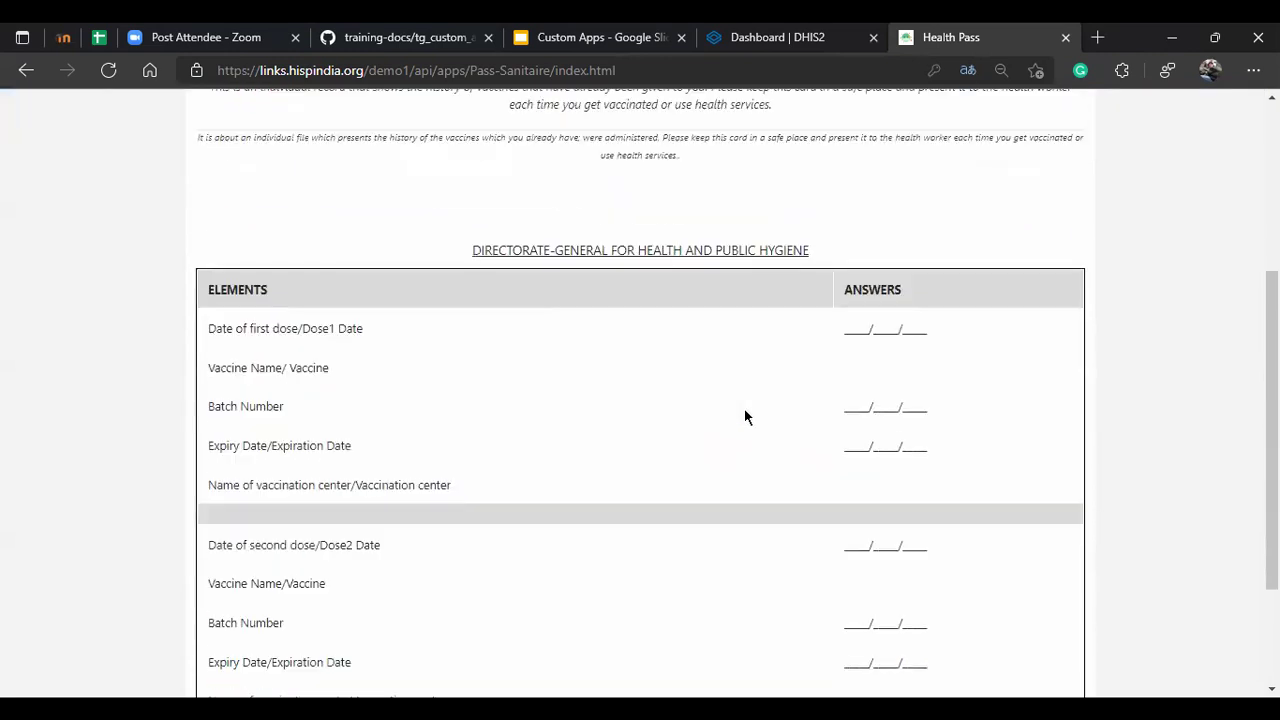
{"action": "scroll", "coordinate": [744, 416], "scroll_direction": "up", "scroll_amount": 1}
{"action": "scroll", "coordinate": [744, 408], "scroll_direction": "down", "scroll_amount": 1}
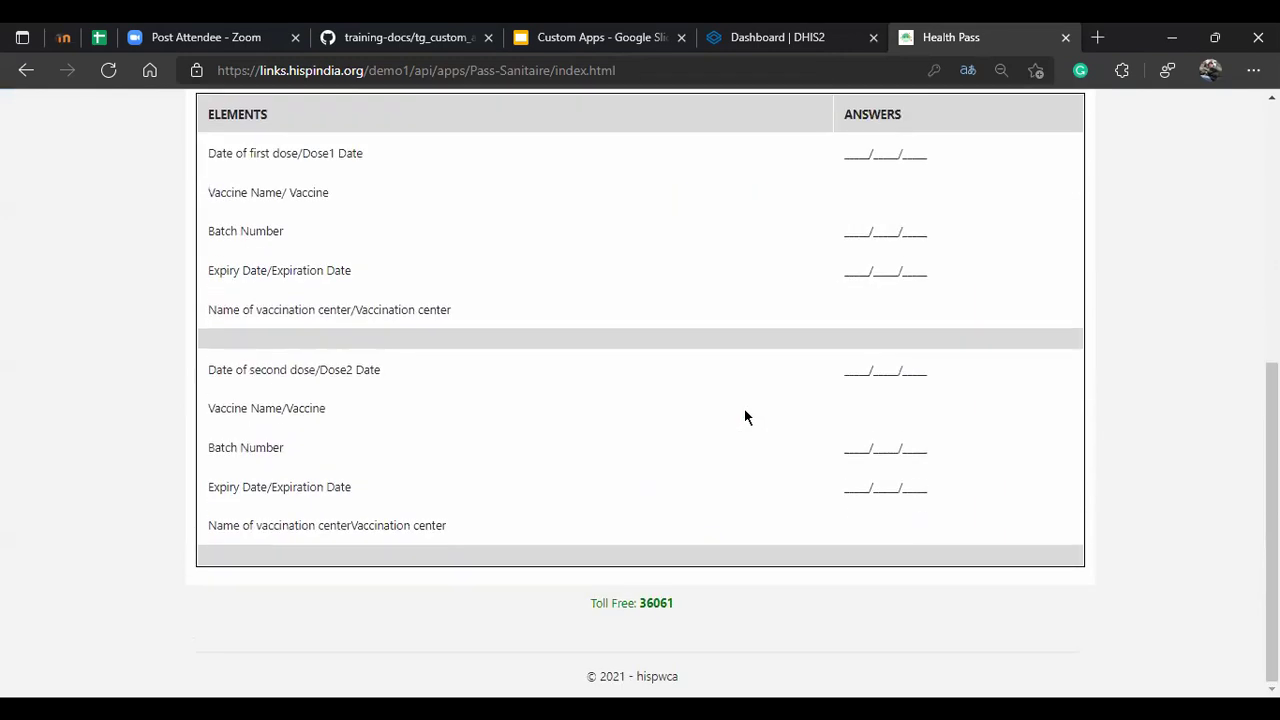
{"action": "scroll", "coordinate": [744, 408], "scroll_direction": "up", "scroll_amount": 1}
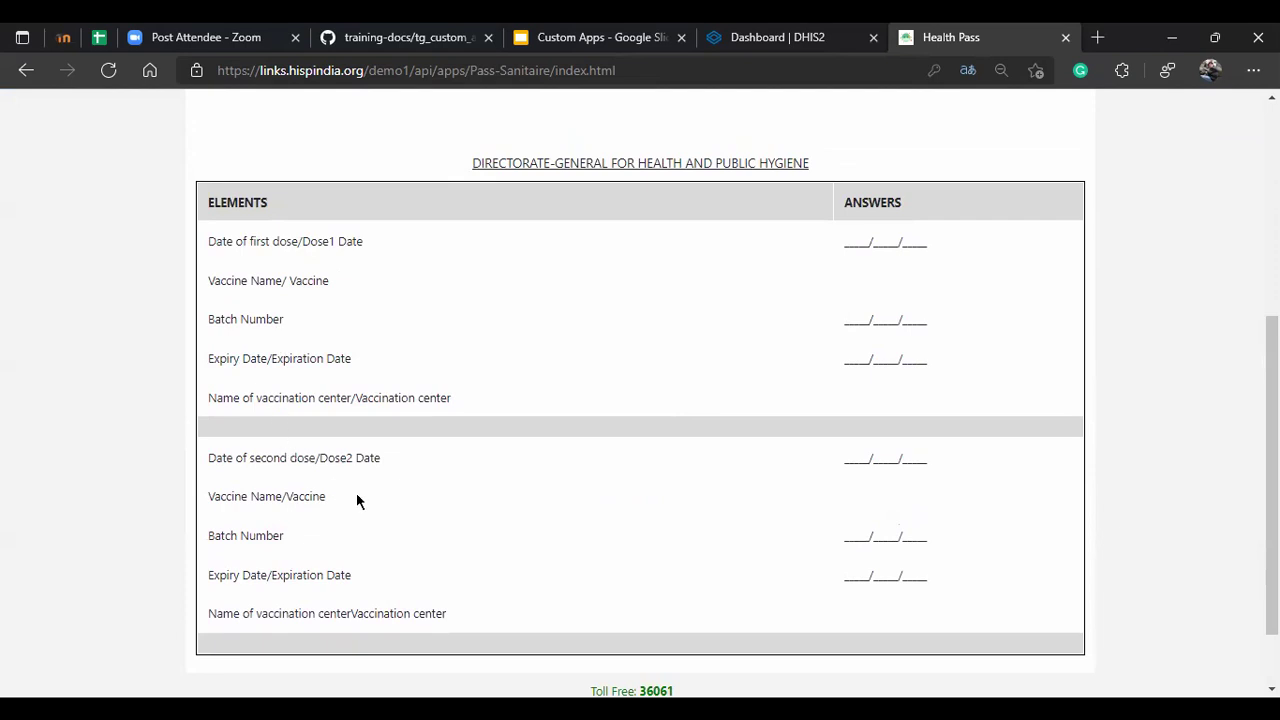
{"action": "scroll", "coordinate": [356, 492], "scroll_direction": "up", "scroll_amount": 3}
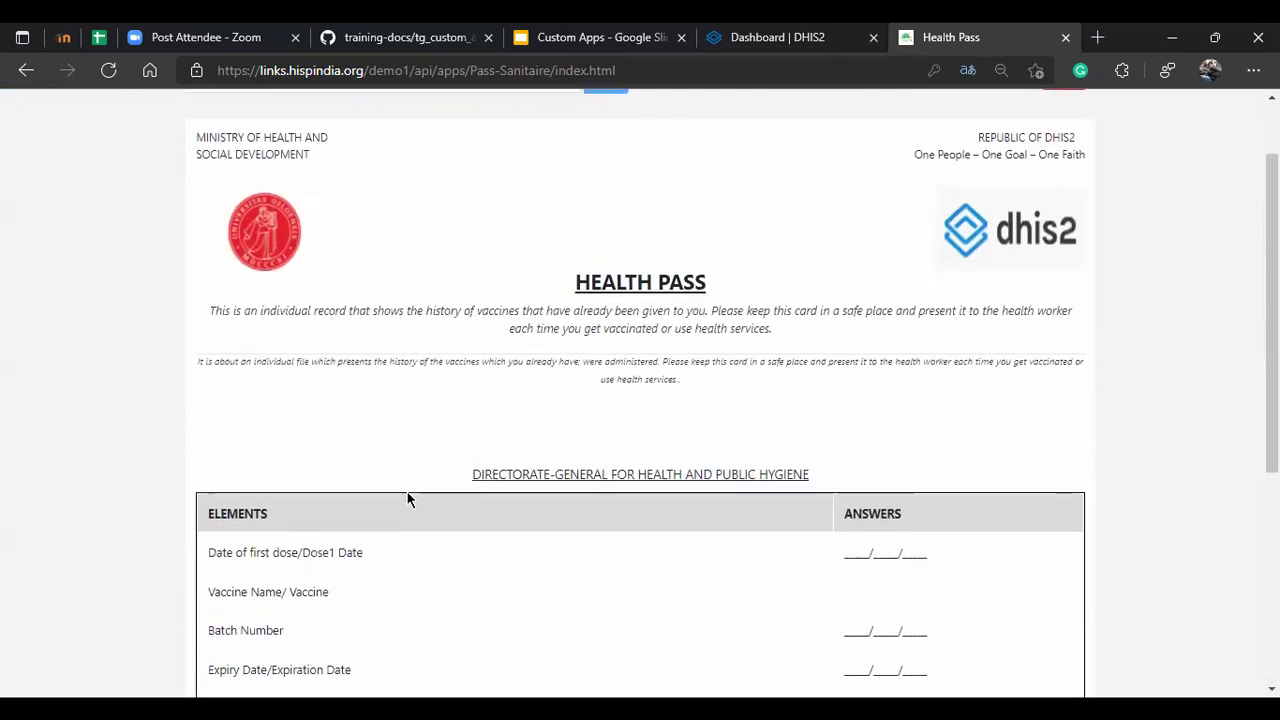
{"action": "scroll", "coordinate": [407, 498], "scroll_direction": "up", "scroll_amount": 1}
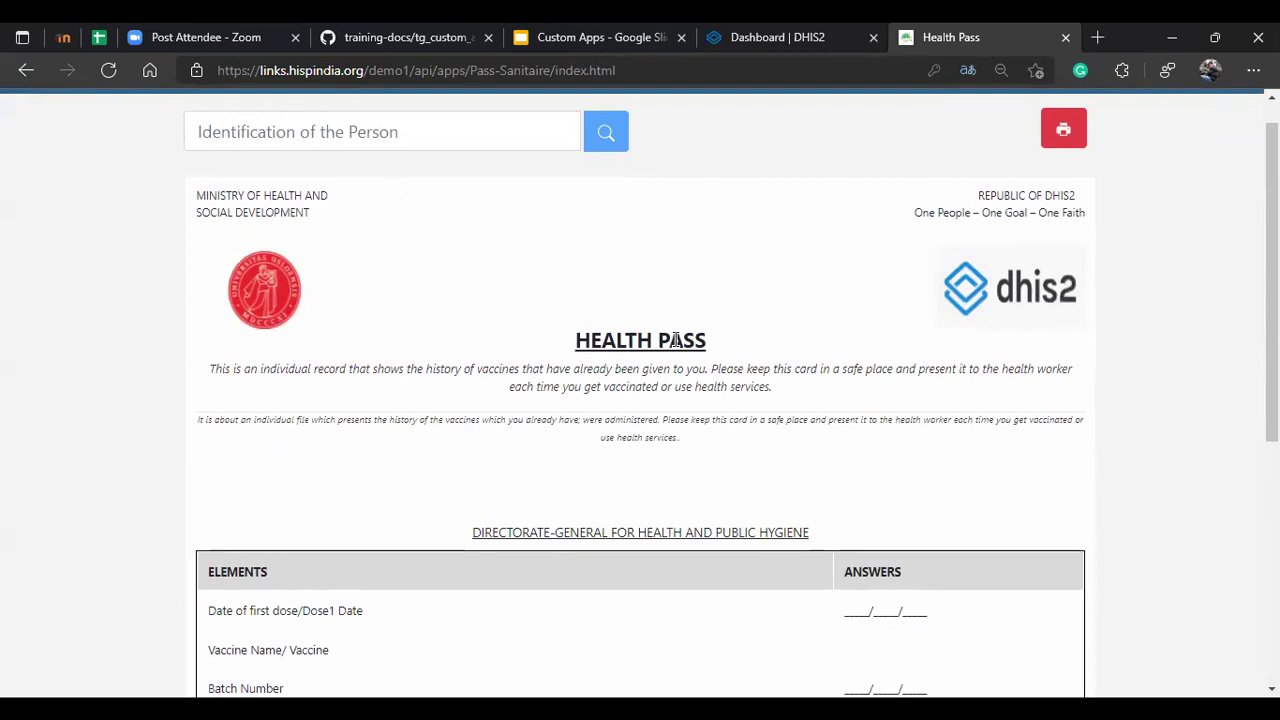
{"action": "left_click", "coordinate": [258, 131]}
{"action": "type", "text": "ID-2198323"}
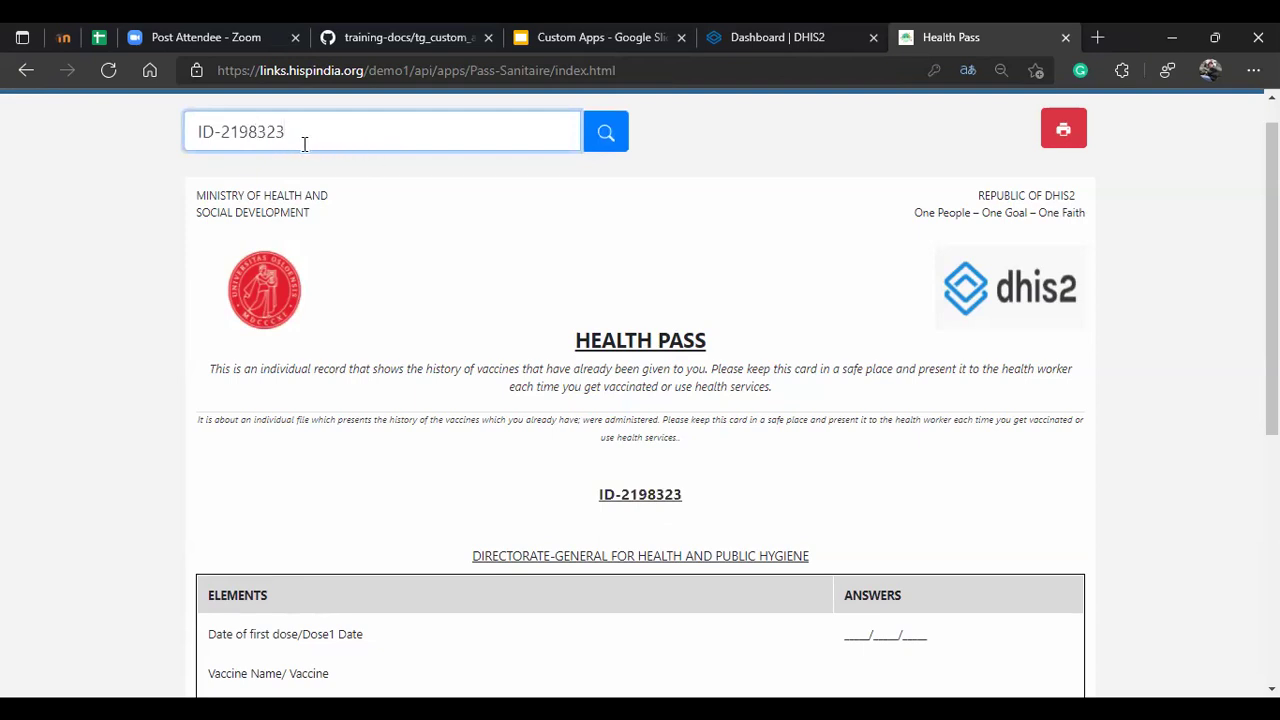
{"action": "left_click", "coordinate": [598, 141]}
{"action": "scroll", "coordinate": [632, 322], "scroll_direction": "down", "scroll_amount": 1}
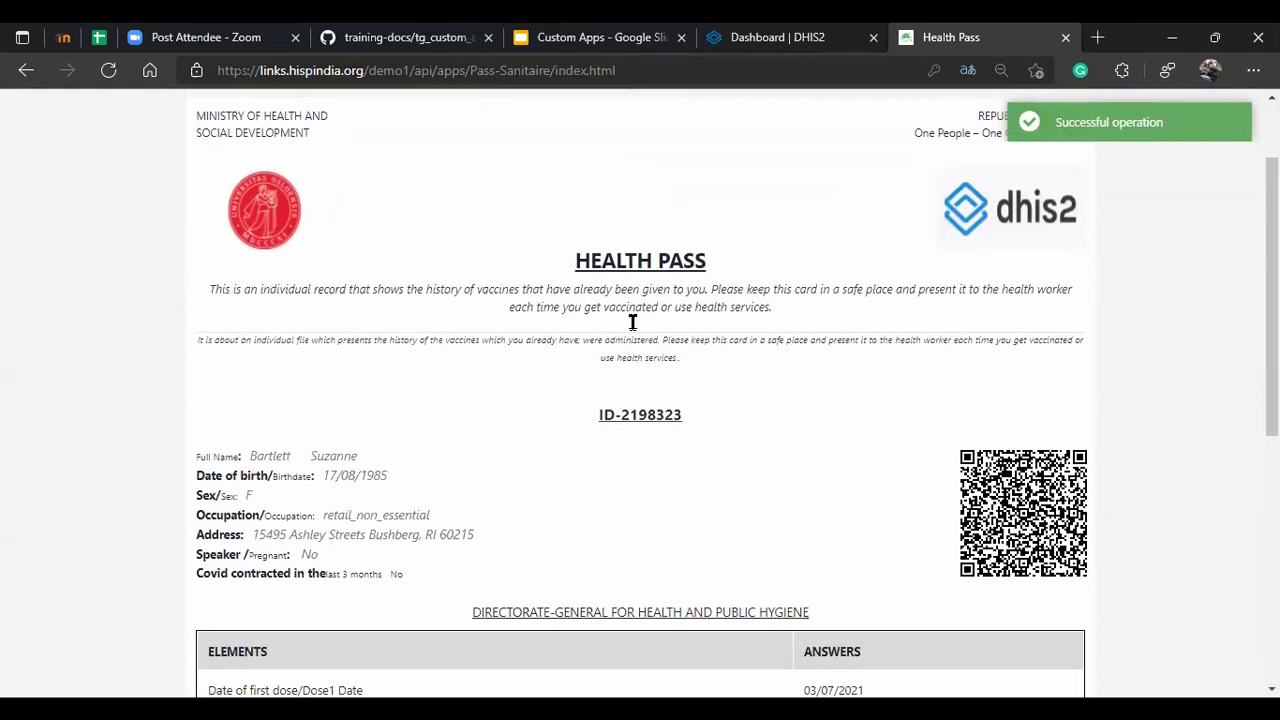
{"action": "scroll", "coordinate": [617, 343], "scroll_direction": "down", "scroll_amount": 1}
{"action": "scroll", "coordinate": [471, 280], "scroll_direction": "up", "scroll_amount": 1}
{"action": "scroll", "coordinate": [422, 363], "scroll_direction": "down", "scroll_amount": 1}
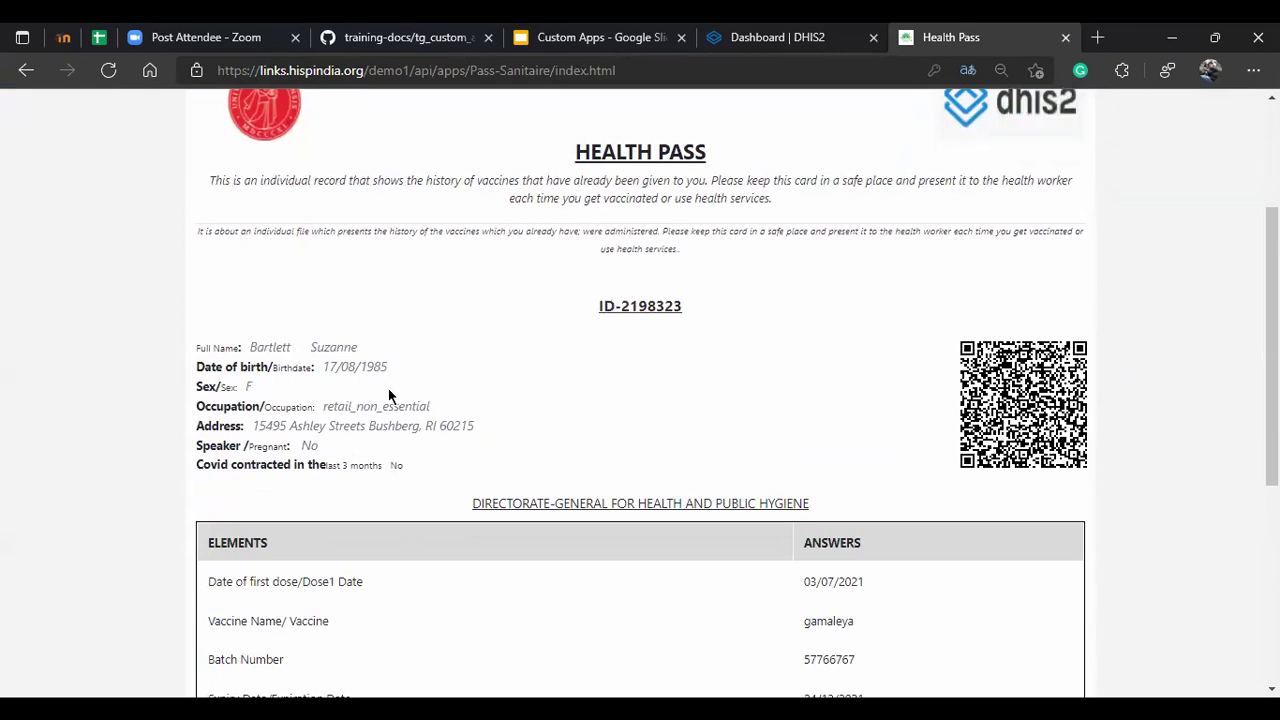
{"action": "scroll", "coordinate": [451, 413], "scroll_direction": "down", "scroll_amount": 2}
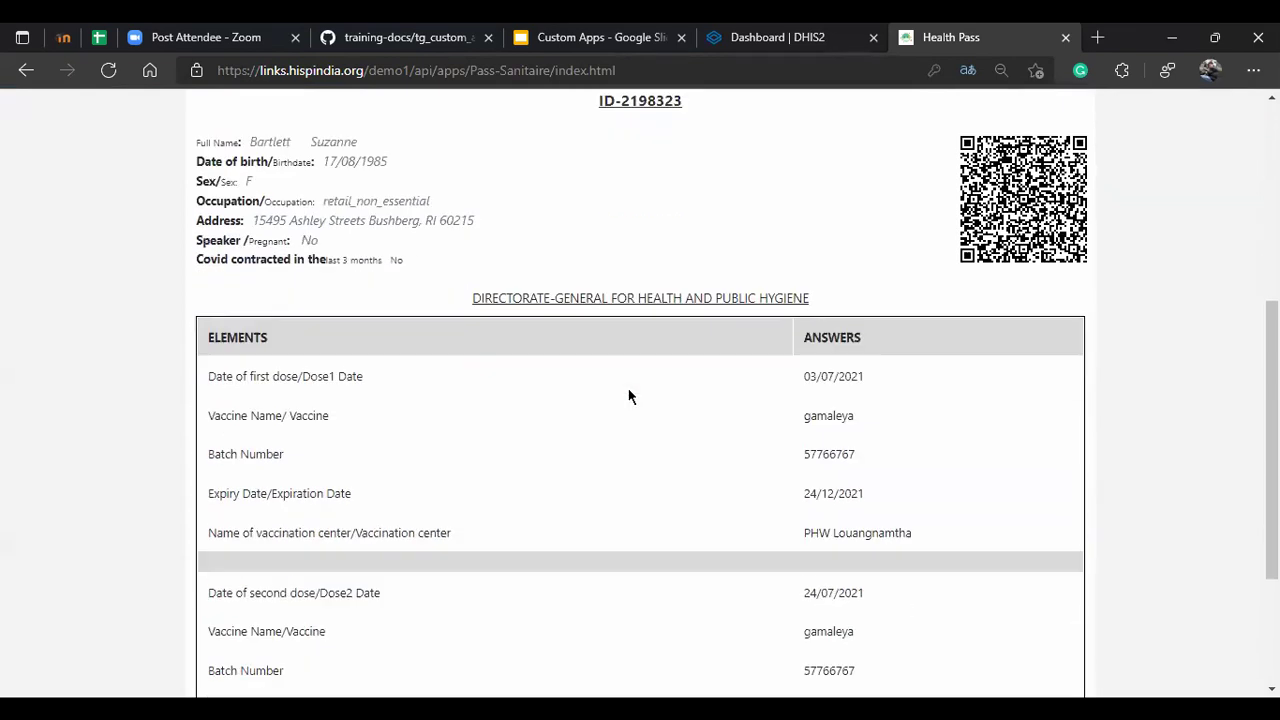
{"action": "scroll", "coordinate": [628, 396], "scroll_direction": "up", "scroll_amount": 1}
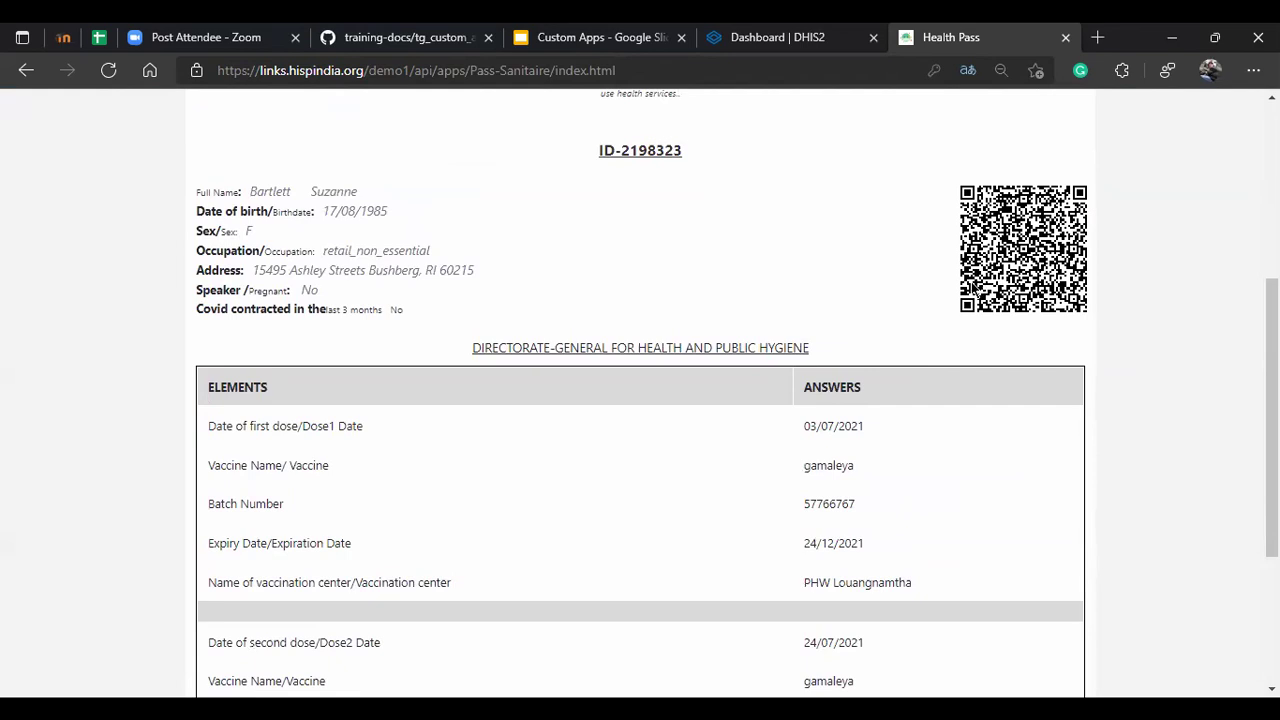
{"action": "scroll", "coordinate": [386, 371], "scroll_direction": "down", "scroll_amount": 1}
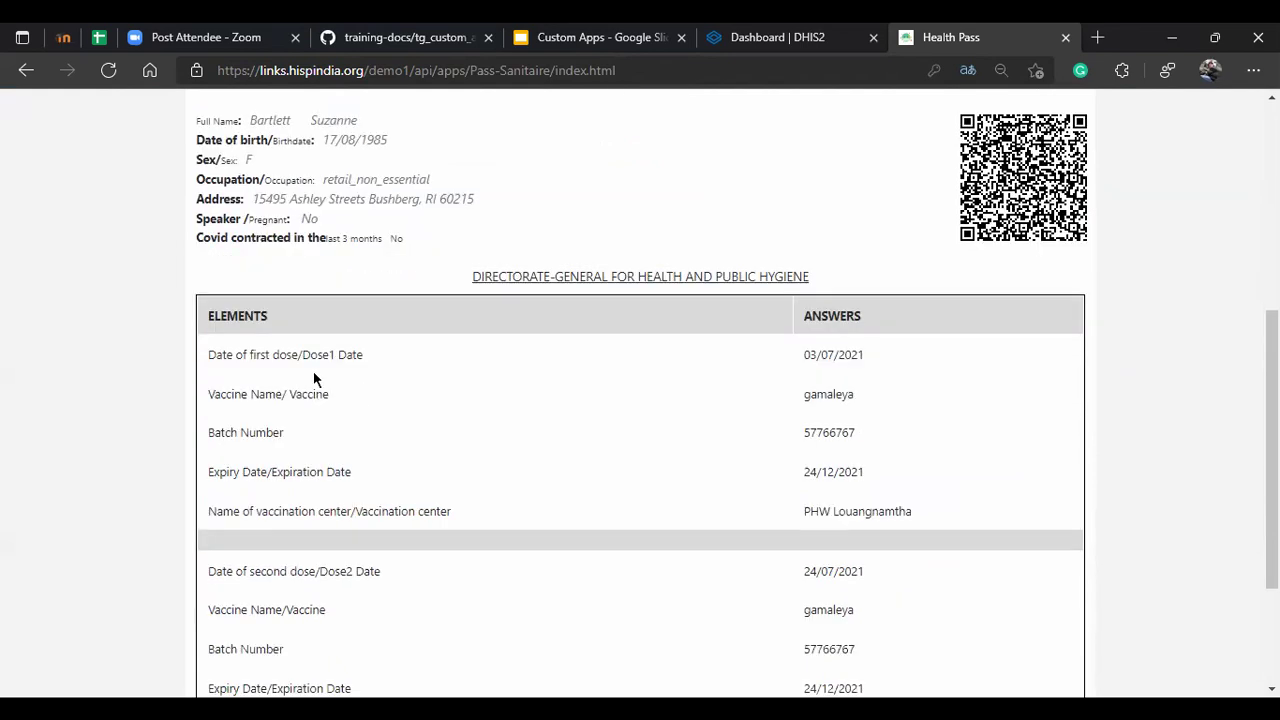
{"action": "scroll", "coordinate": [333, 358], "scroll_direction": "down", "scroll_amount": 1}
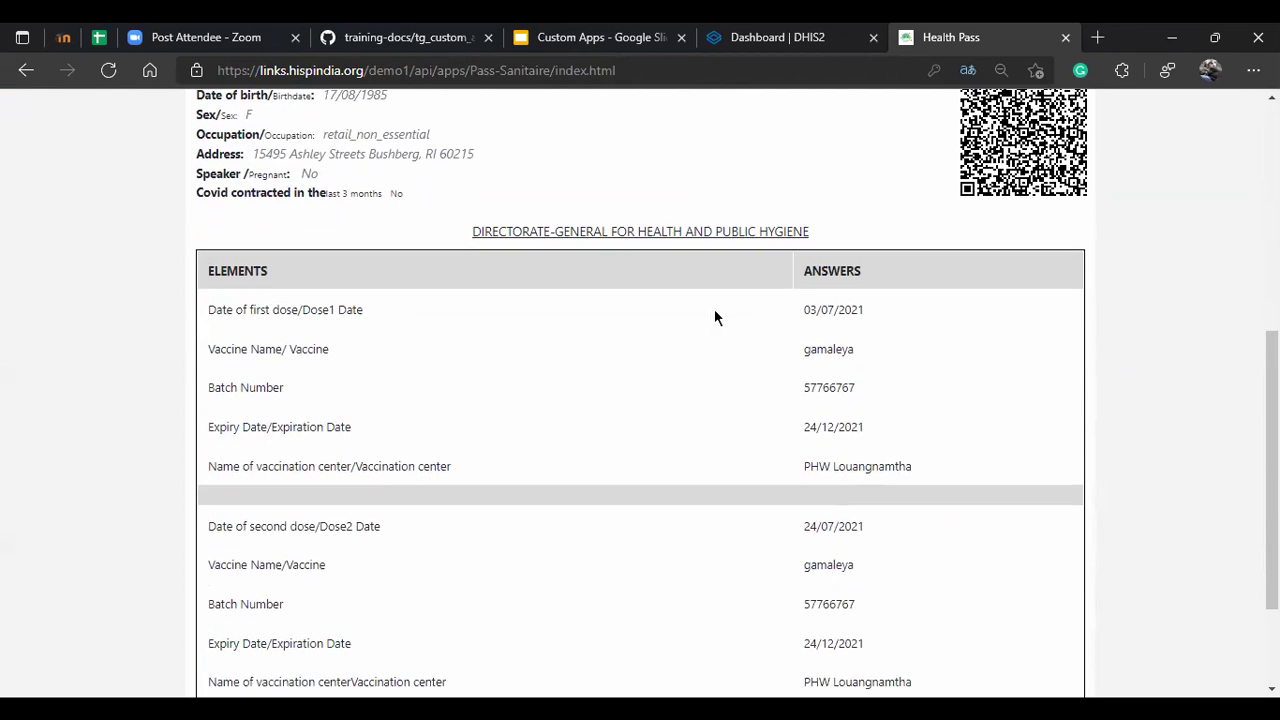
{"action": "scroll", "coordinate": [790, 320], "scroll_direction": "down", "scroll_amount": 1}
{"action": "scroll", "coordinate": [839, 331], "scroll_direction": "down", "scroll_amount": 1}
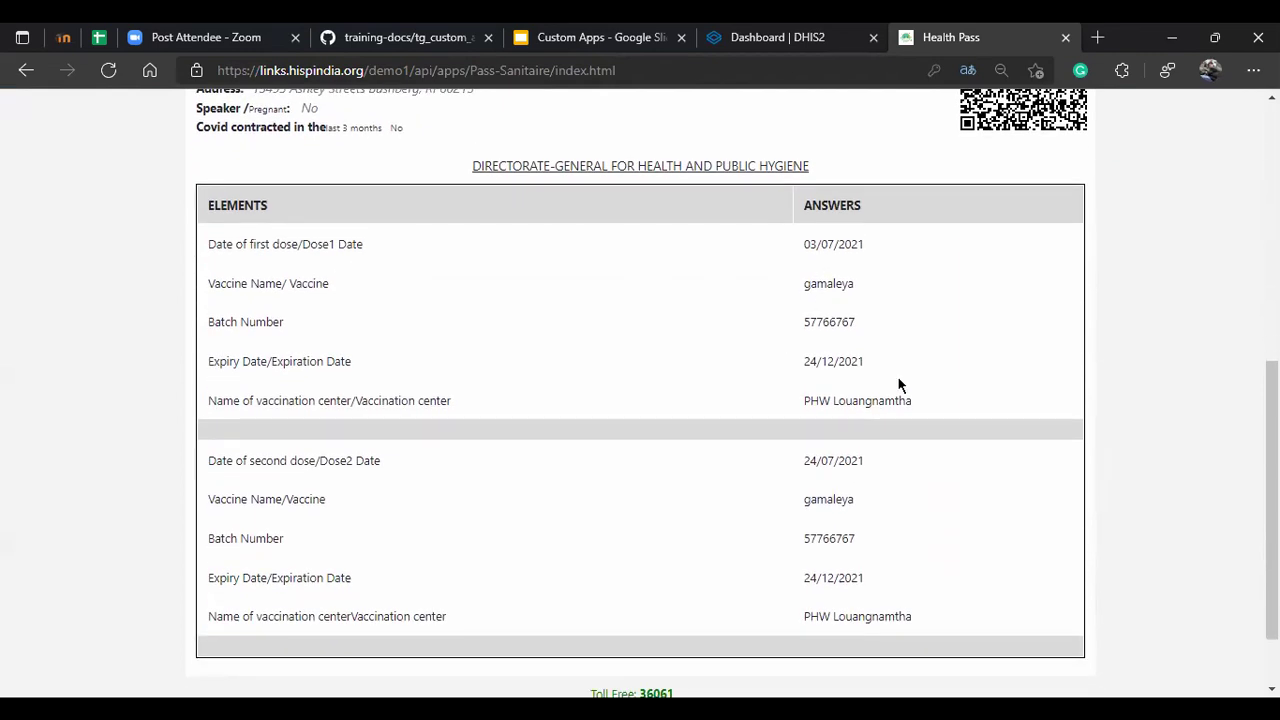
{"action": "scroll", "coordinate": [860, 398], "scroll_direction": "down", "scroll_amount": 2}
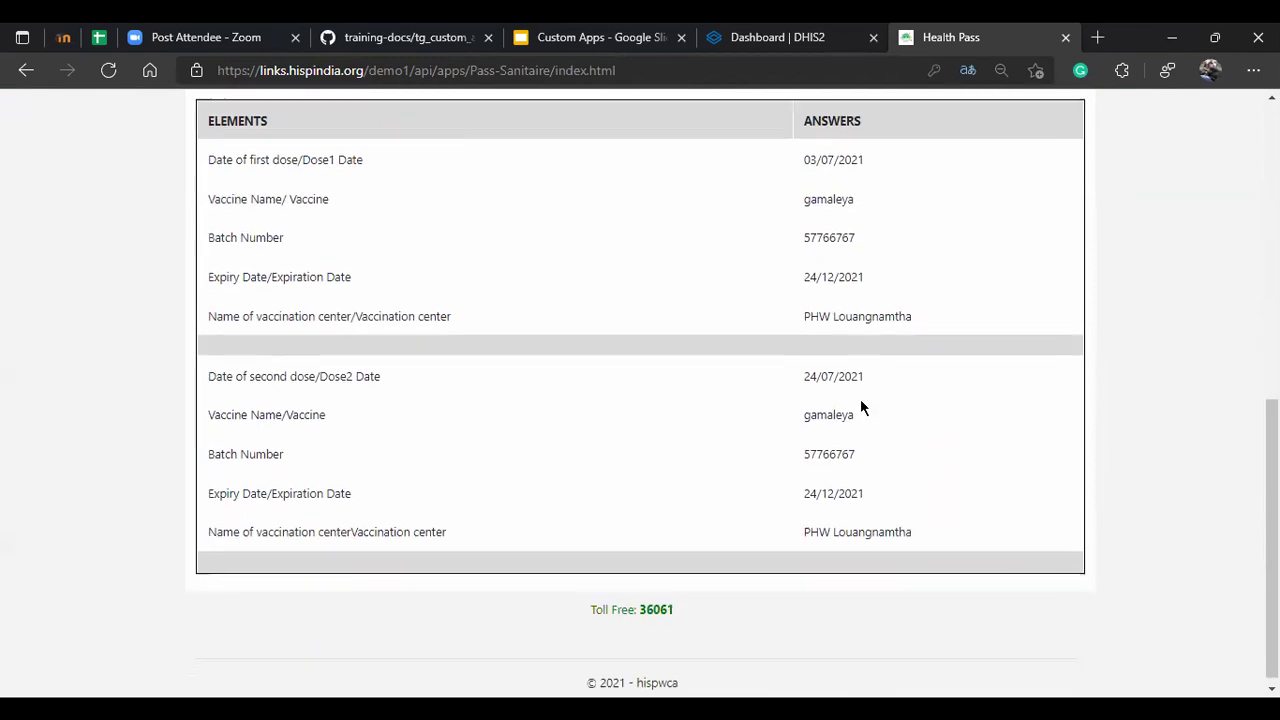
{"action": "scroll", "coordinate": [860, 398], "scroll_direction": "up", "scroll_amount": 5}
{"action": "scroll", "coordinate": [860, 398], "scroll_direction": "up", "scroll_amount": 3}
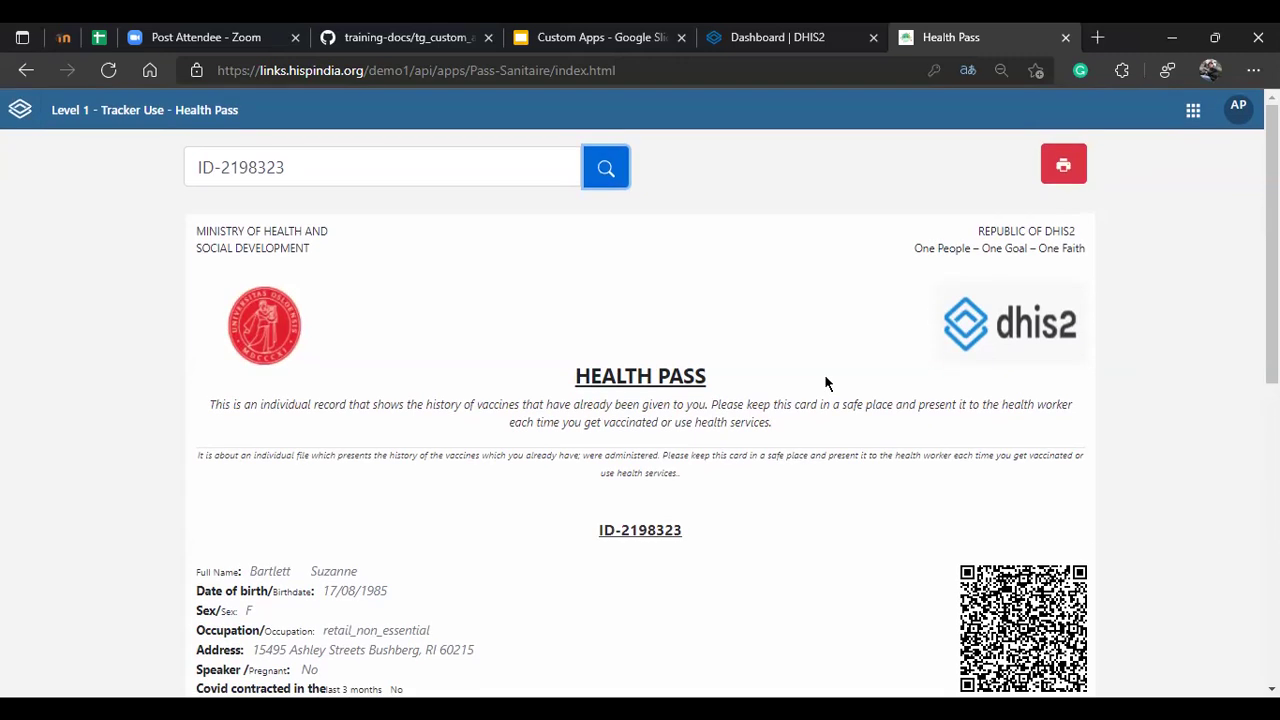
{"action": "scroll", "coordinate": [790, 420], "scroll_direction": "down", "scroll_amount": 1}
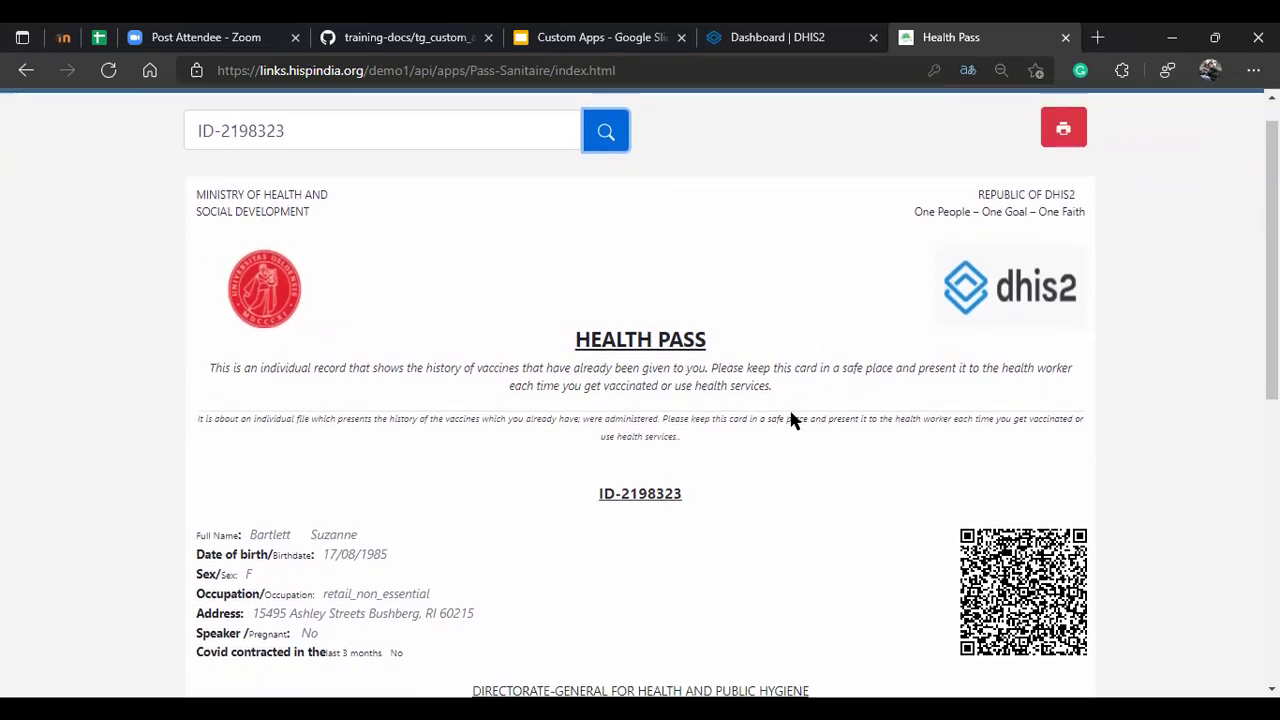
{"action": "scroll", "coordinate": [790, 420], "scroll_direction": "down", "scroll_amount": 3}
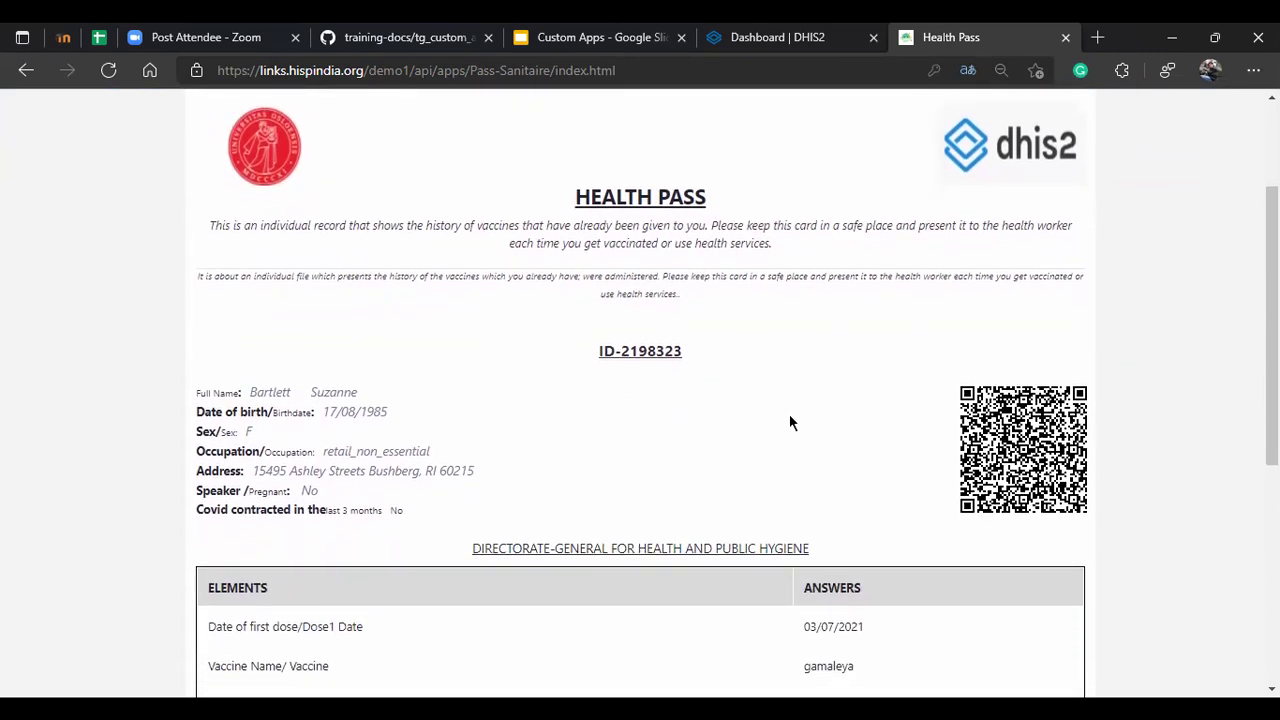
{"action": "scroll", "coordinate": [790, 420], "scroll_direction": "down", "scroll_amount": 2}
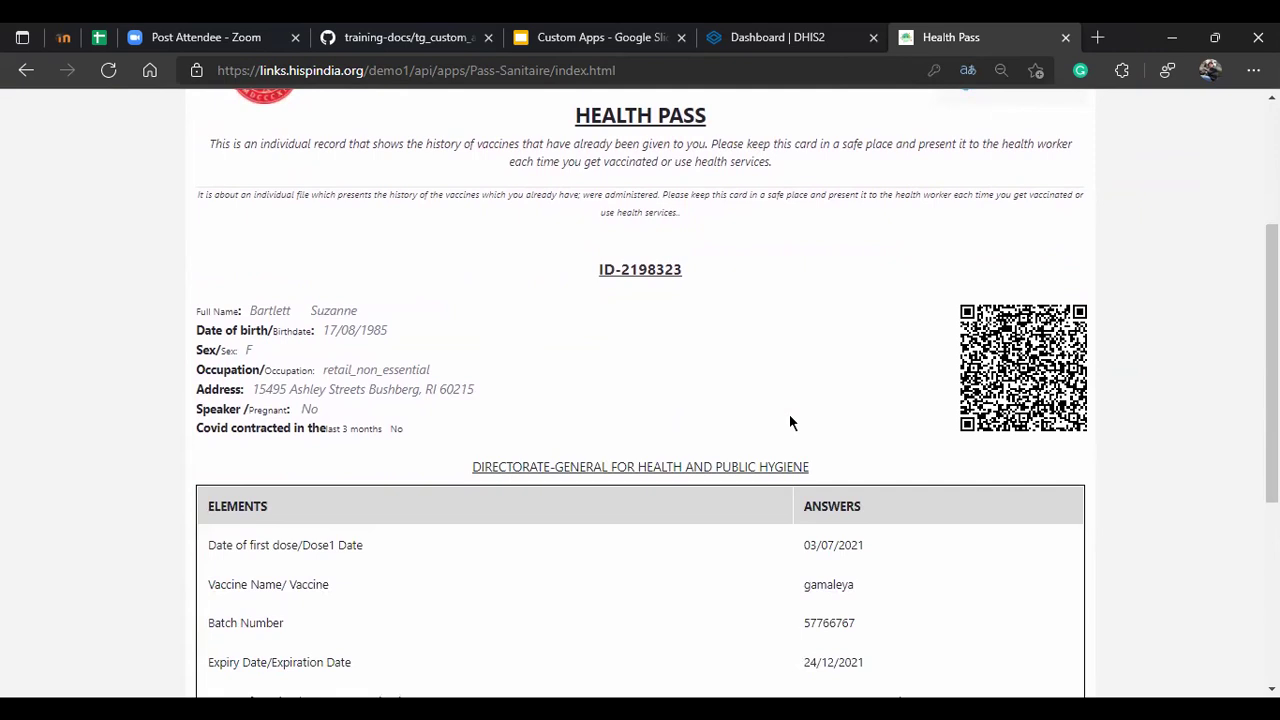
{"action": "scroll", "coordinate": [790, 420], "scroll_direction": "up", "scroll_amount": 1}
{"action": "scroll", "coordinate": [789, 421], "scroll_direction": "up", "scroll_amount": 3}
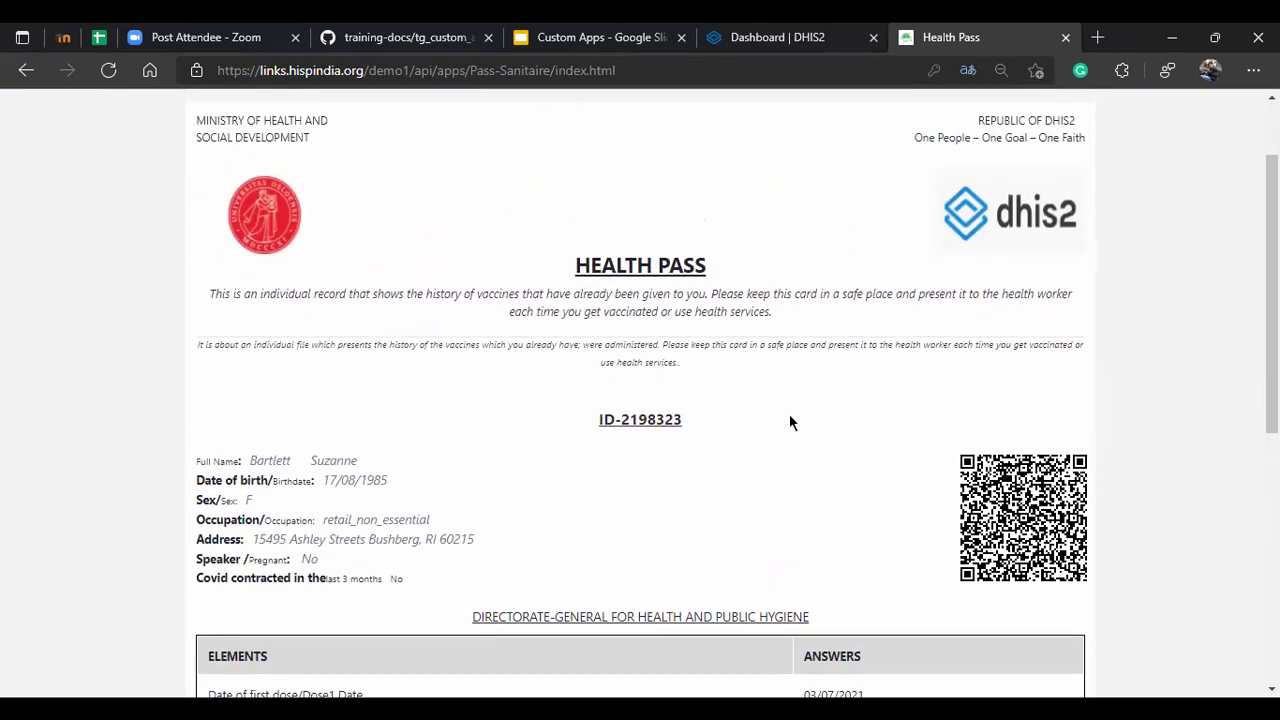
{"action": "scroll", "coordinate": [789, 421], "scroll_direction": "up", "scroll_amount": 2}
{"action": "scroll", "coordinate": [789, 421], "scroll_direction": "up", "scroll_amount": 1}
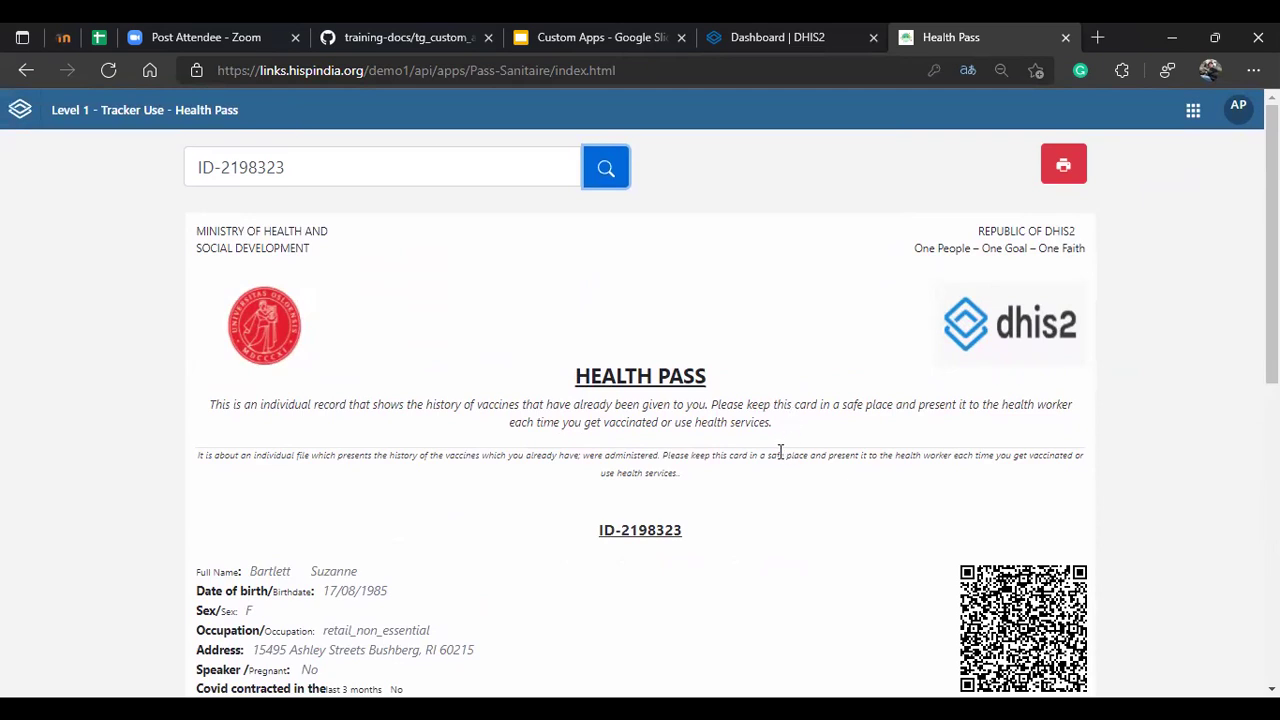
{"action": "left_click", "coordinate": [1192, 112]}
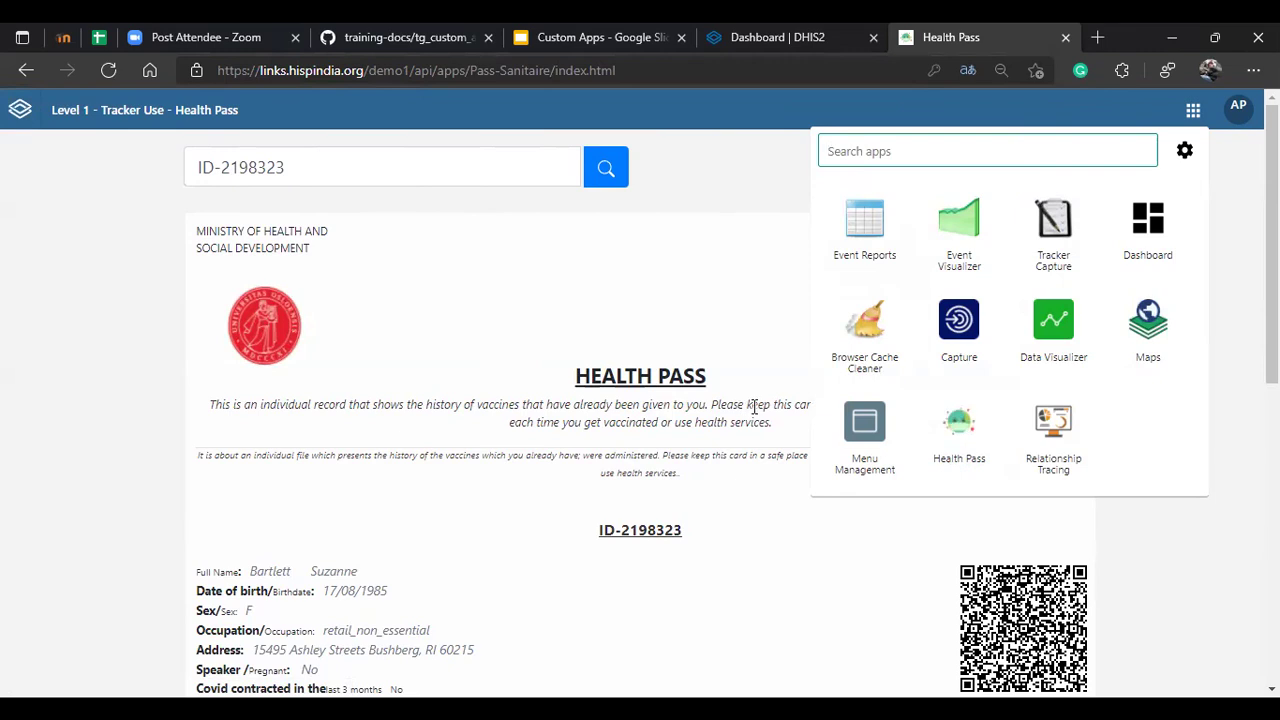
{"action": "left_click", "coordinate": [713, 373]}
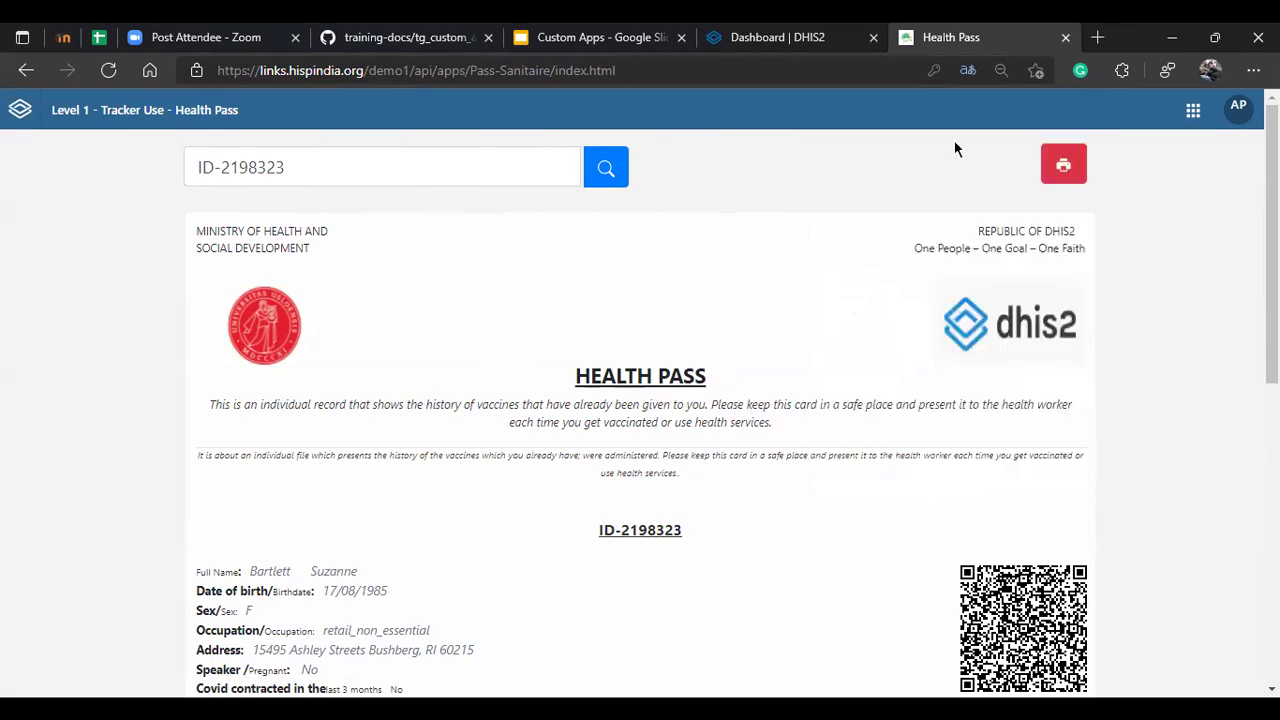
{"action": "left_click", "coordinate": [968, 70]}
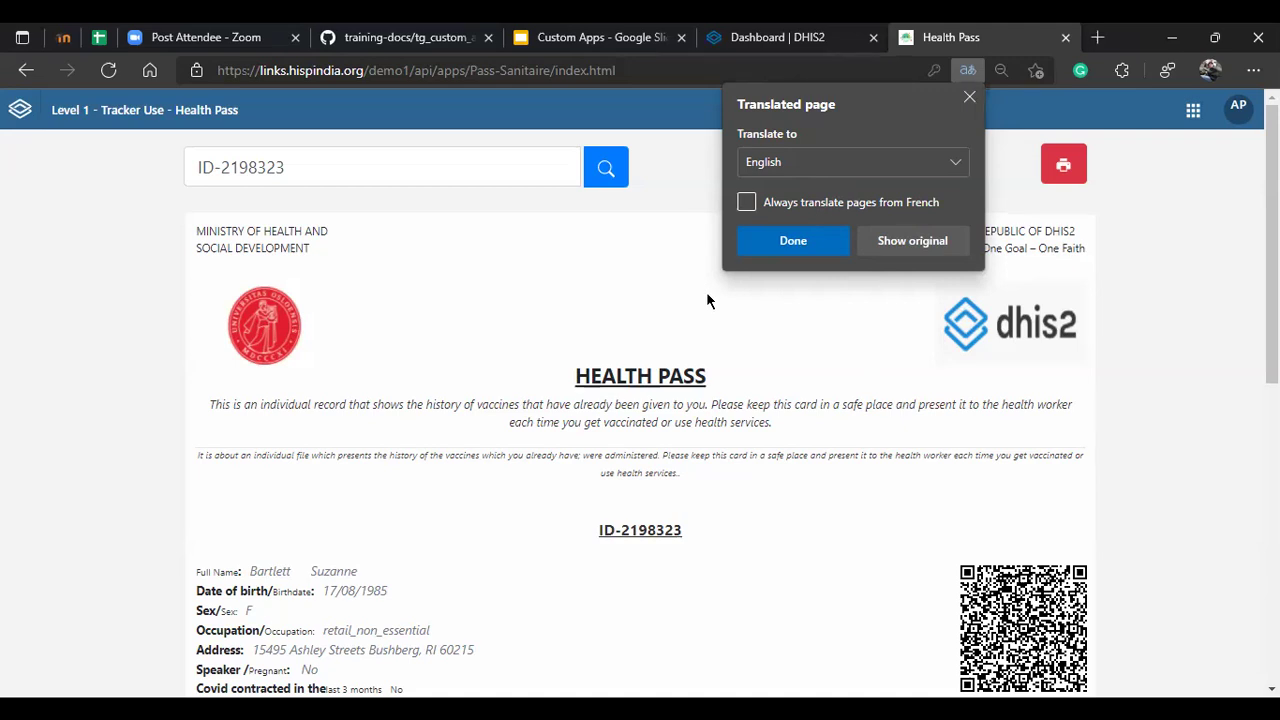
{"action": "left_click", "coordinate": [699, 159]}
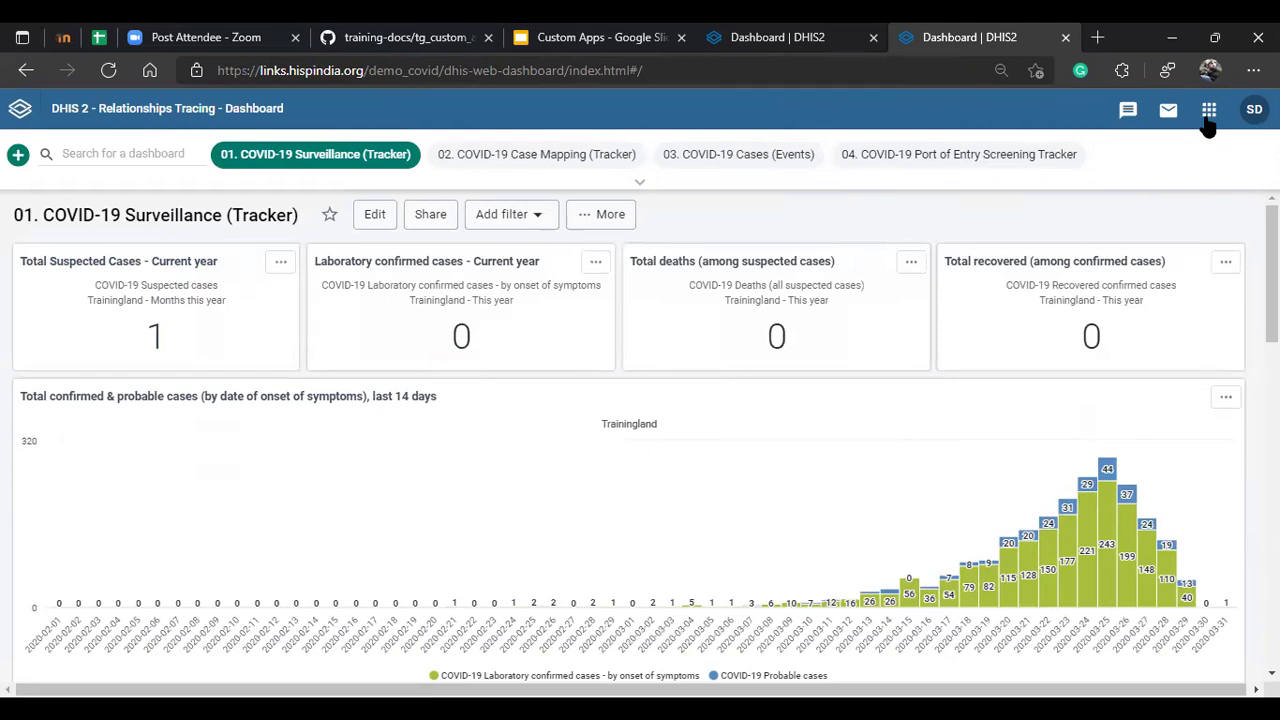
- Find the Relationship Tracing app by searching the apps menu for 'rela' and launch it
{"action": "left_click", "coordinate": [1208, 120]}
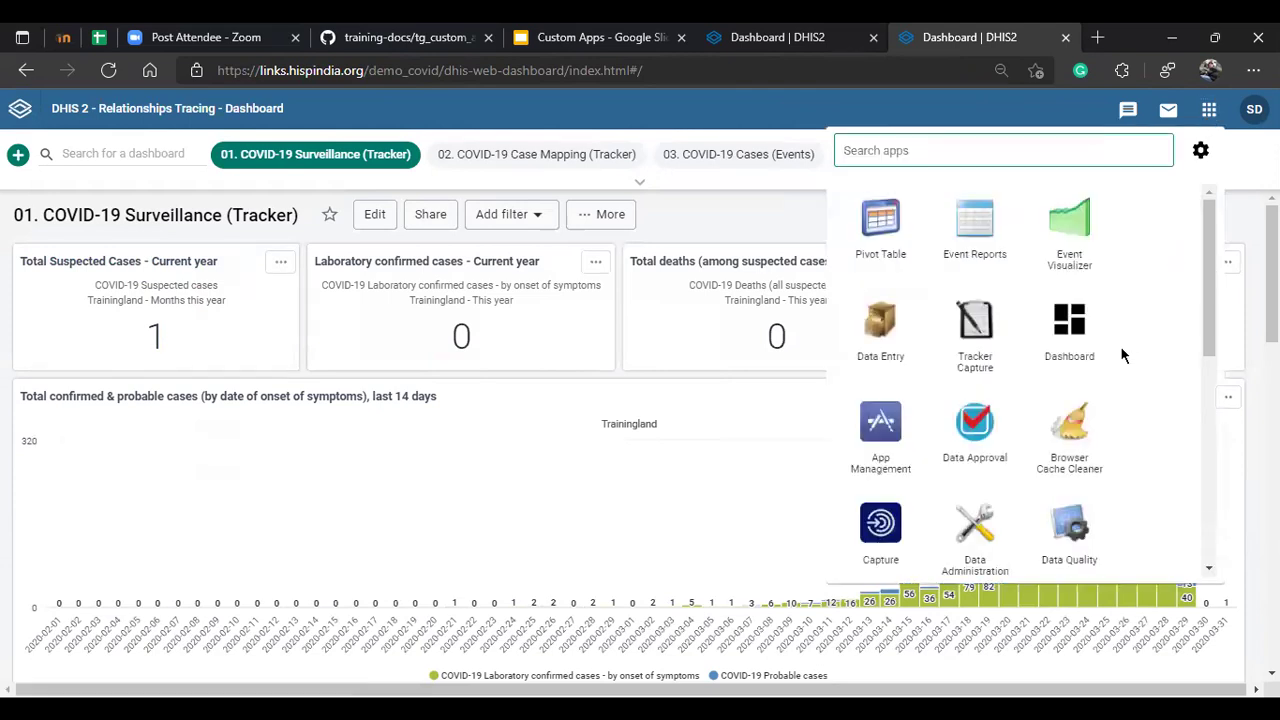
{"action": "scroll", "coordinate": [1120, 354], "scroll_direction": "down", "scroll_amount": 3}
{"action": "scroll", "coordinate": [1075, 458], "scroll_direction": "down", "scroll_amount": 1}
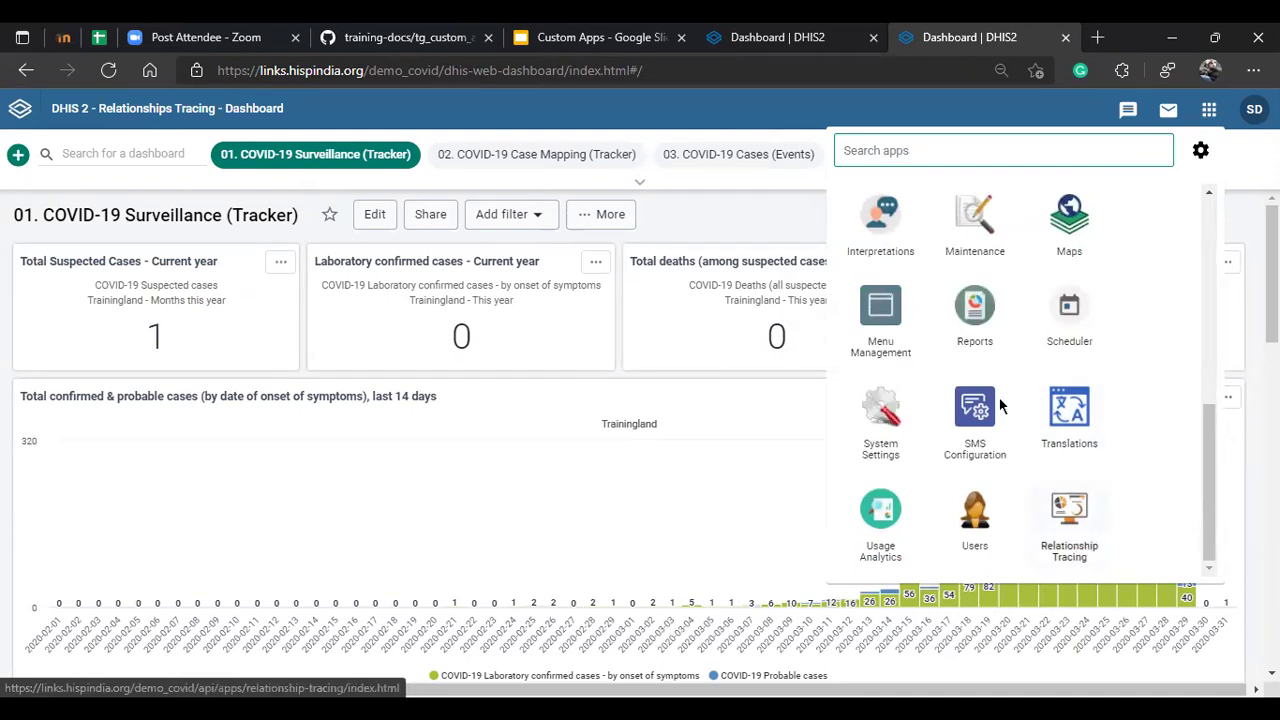
{"action": "type", "text": "rela"}
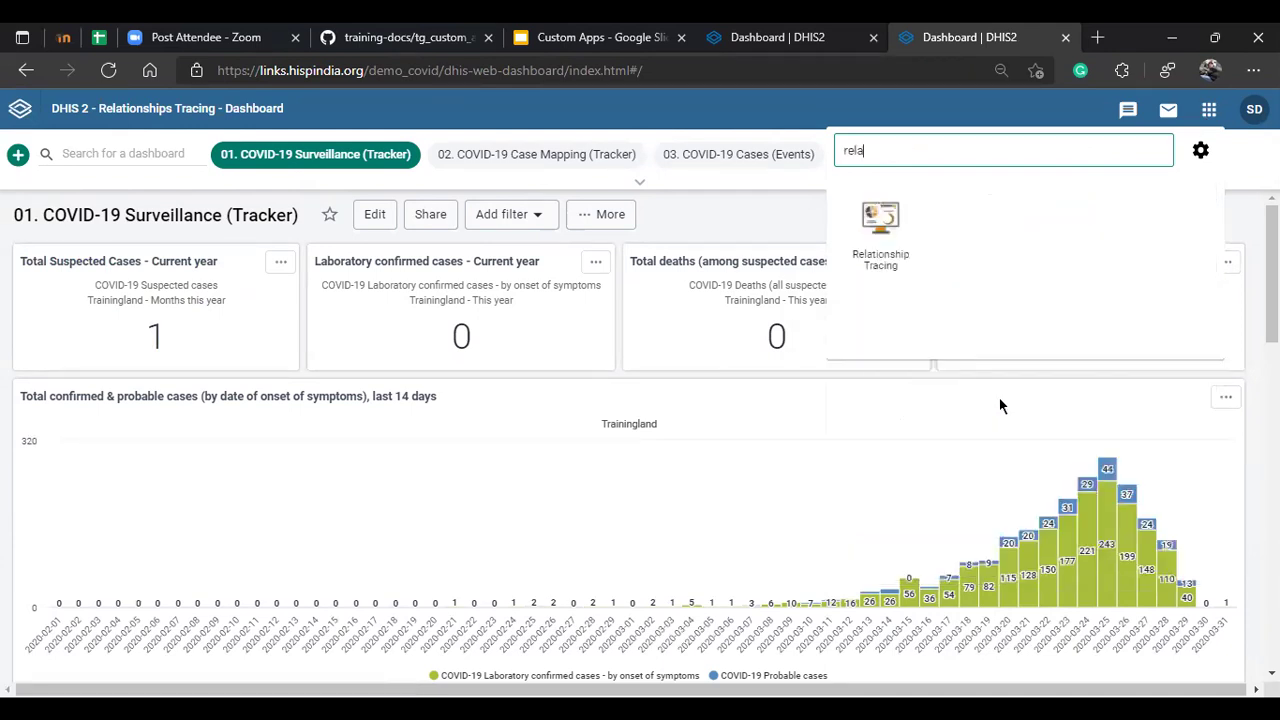
{"action": "left_click", "coordinate": [882, 240]}
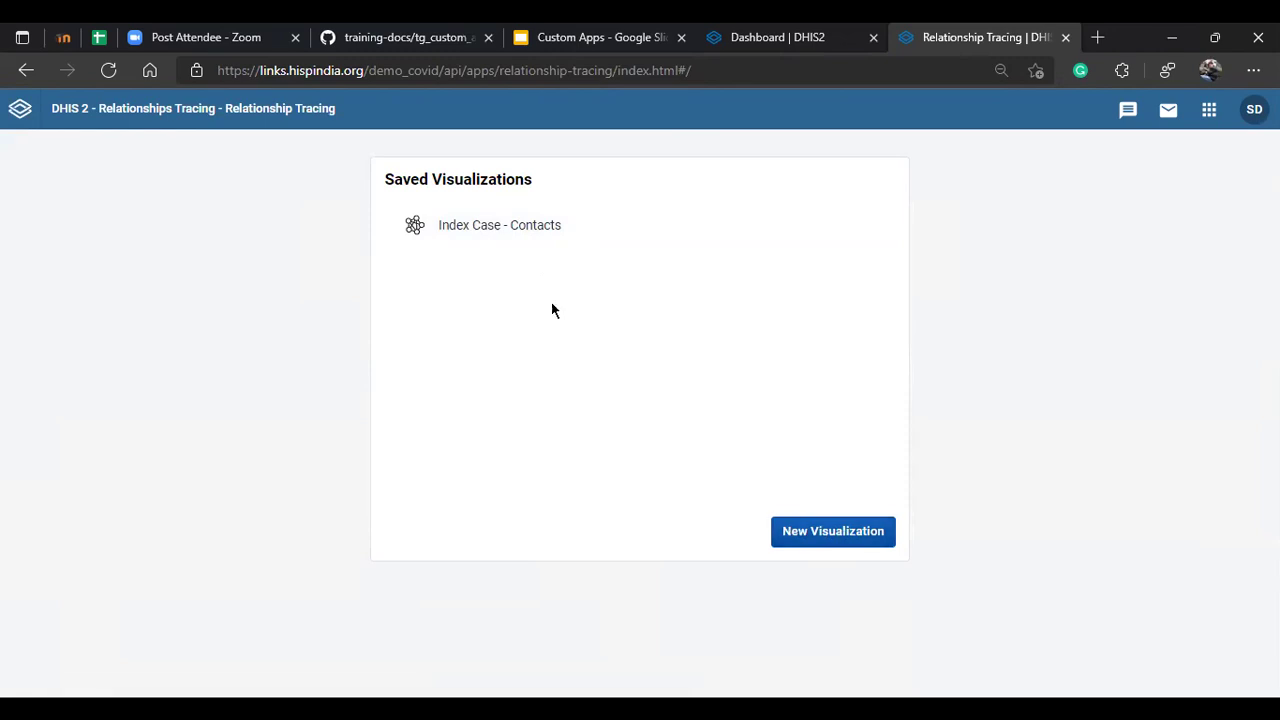
- Open Index Case - Contacts and update it for enrollments 03/16/2020 to 03/18/2020
{"action": "left_click", "coordinate": [511, 240]}
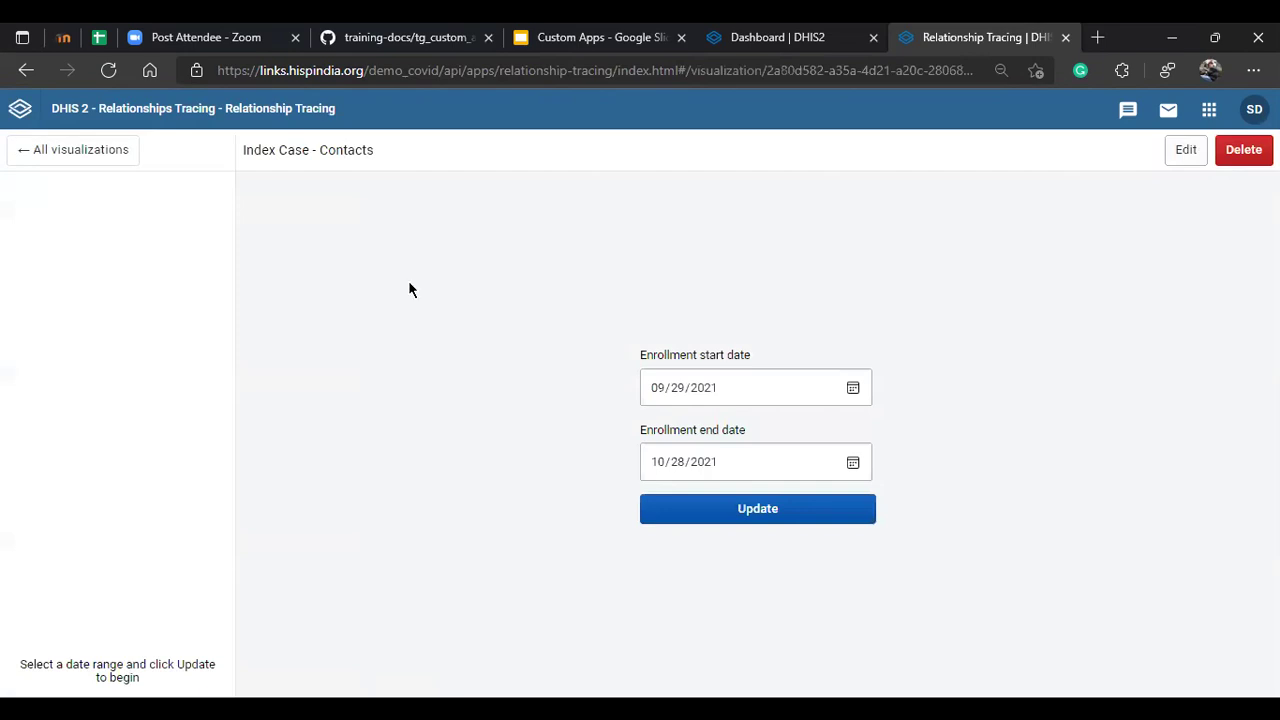
{"action": "left_click", "coordinate": [654, 392]}
{"action": "type", "text": "03/16/2020"}
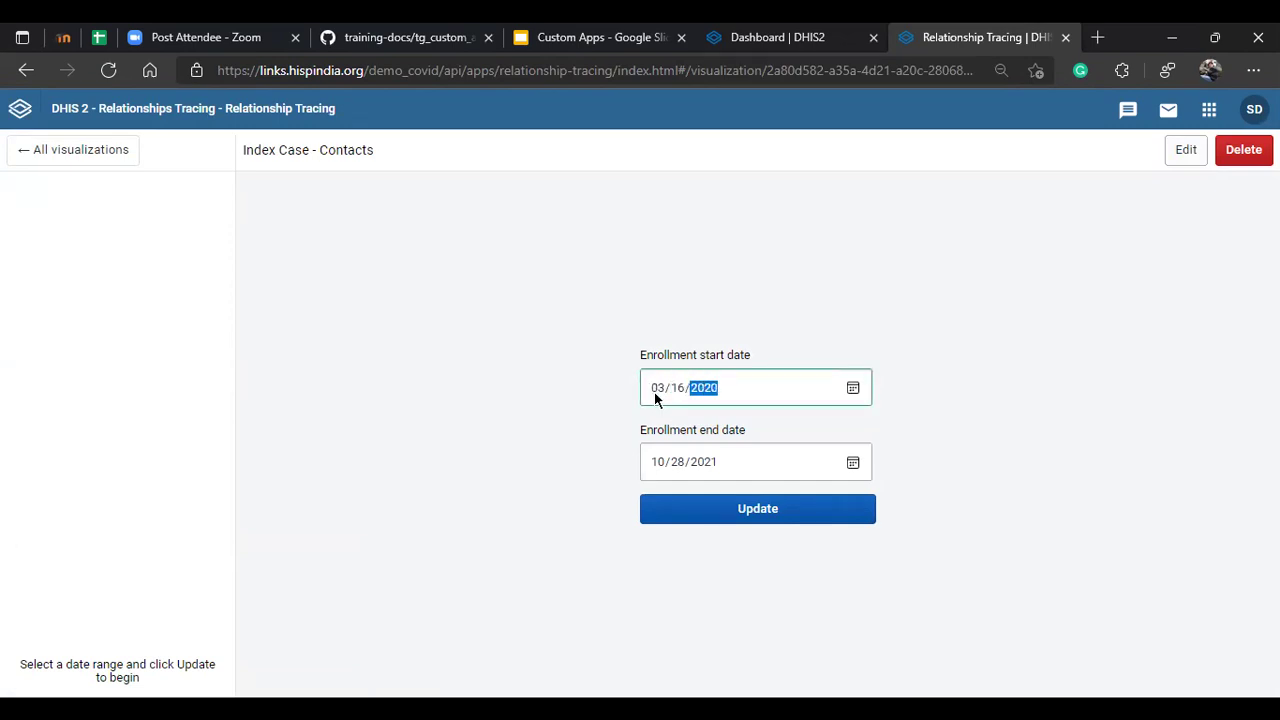
{"action": "left_click", "coordinate": [658, 465]}
{"action": "type", "text": "03/18/2020"}
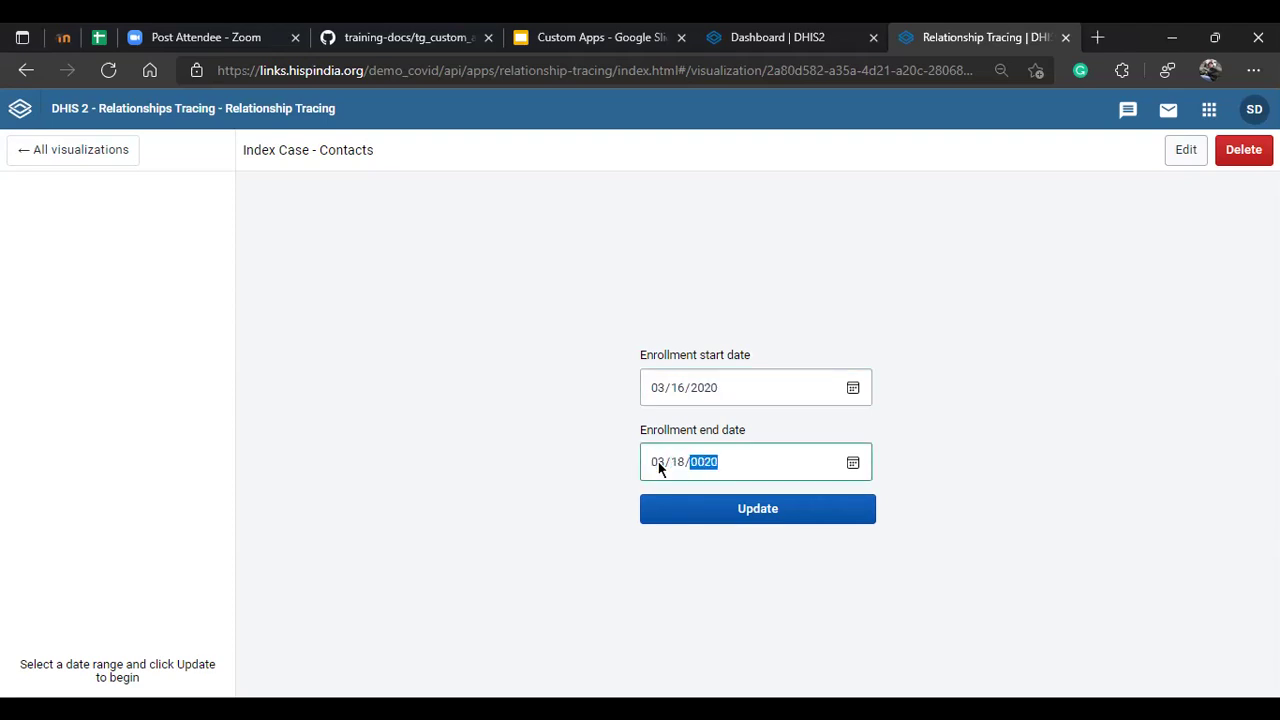
{"action": "left_click", "coordinate": [586, 477]}
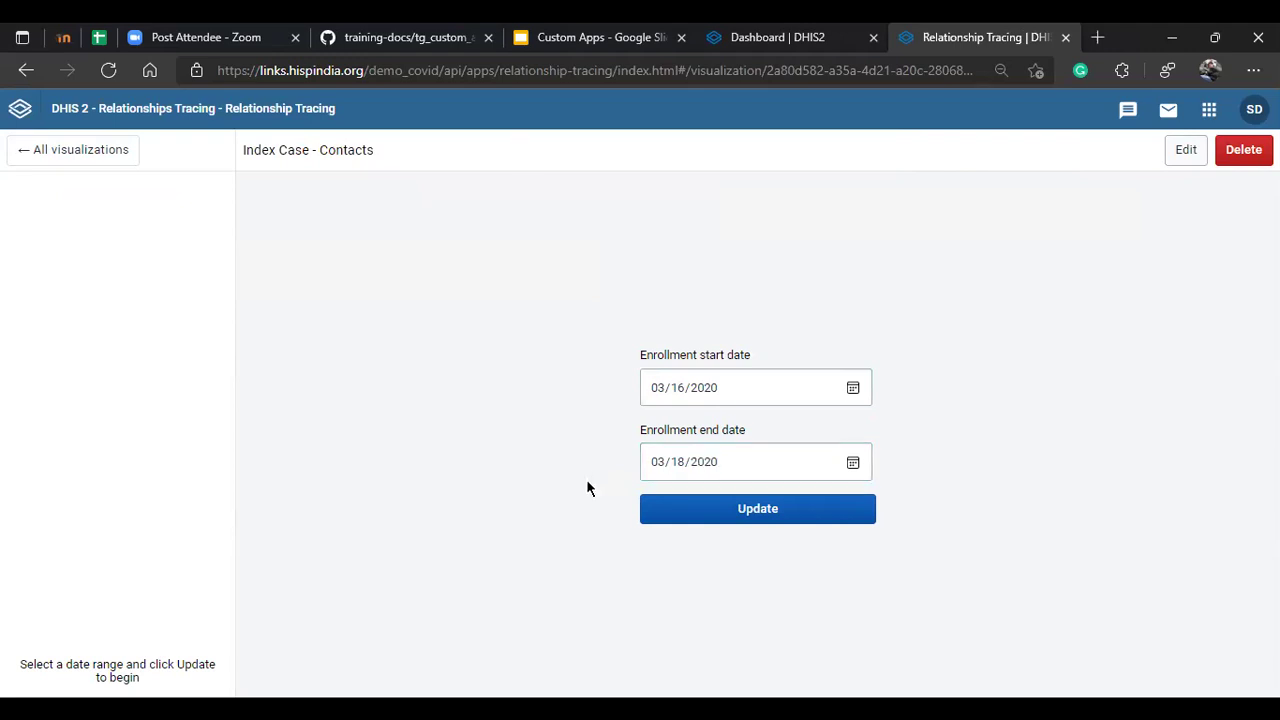
{"action": "left_click", "coordinate": [730, 511]}
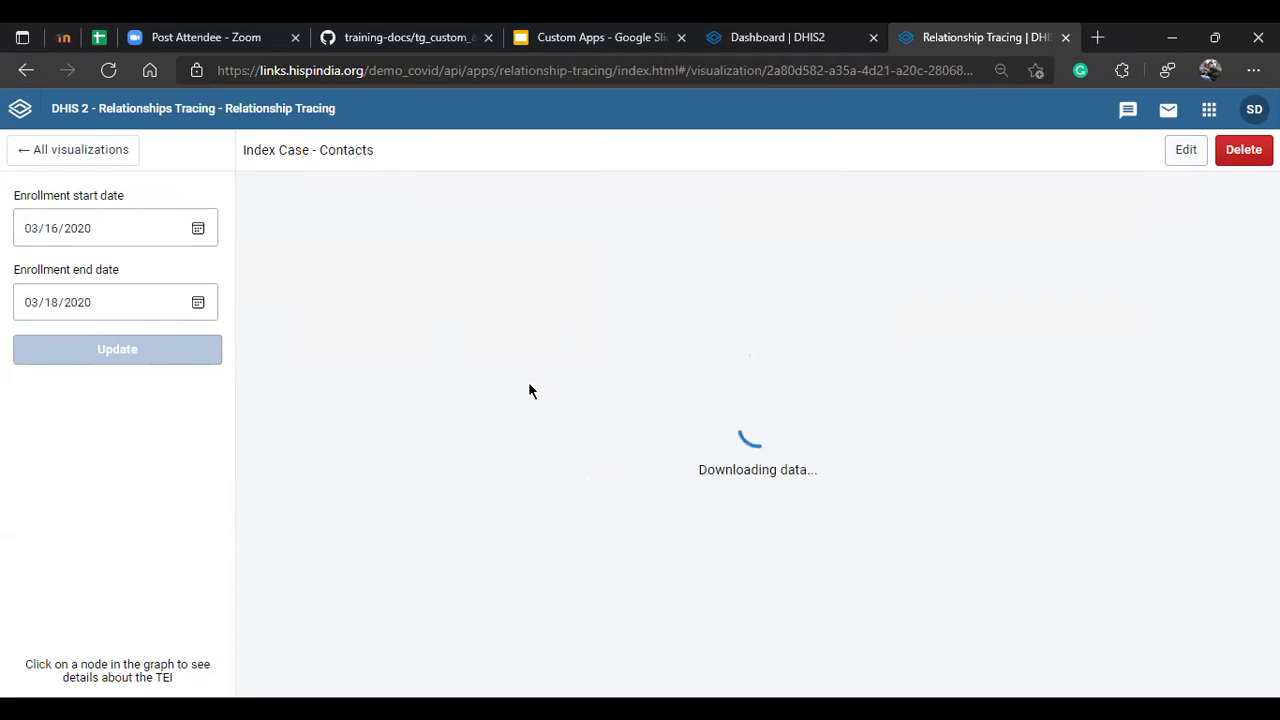
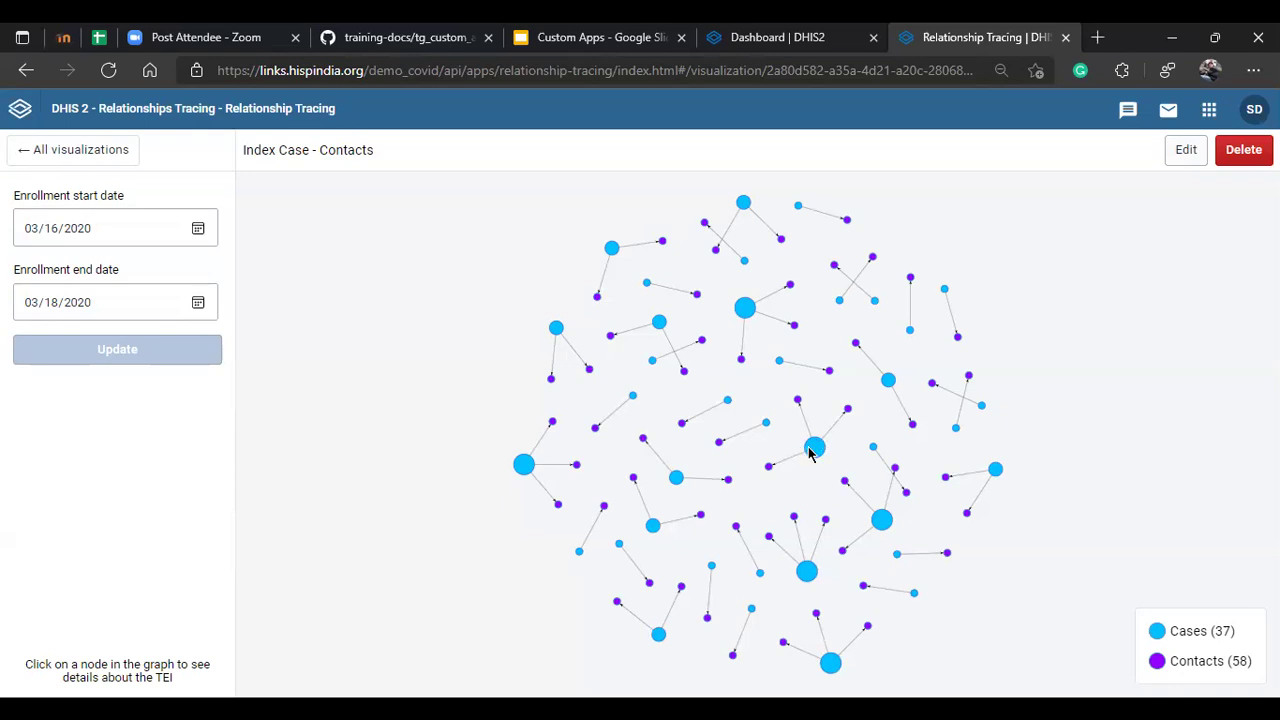
- Inspect the TEI details of index case nodes and a contact node, hiding each details dialog
{"action": "left_click", "coordinate": [728, 401]}
{"action": "left_click", "coordinate": [855, 488]}
{"action": "left_click", "coordinate": [745, 310]}
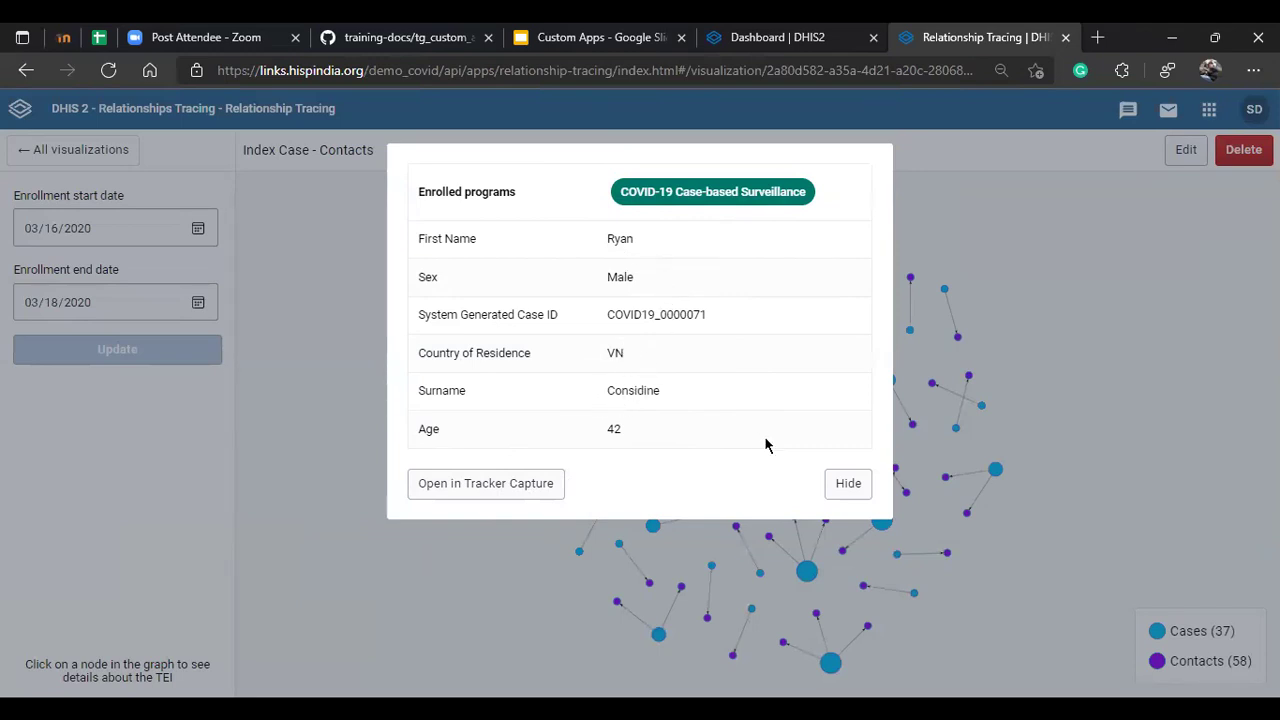
{"action": "left_click", "coordinate": [850, 486]}
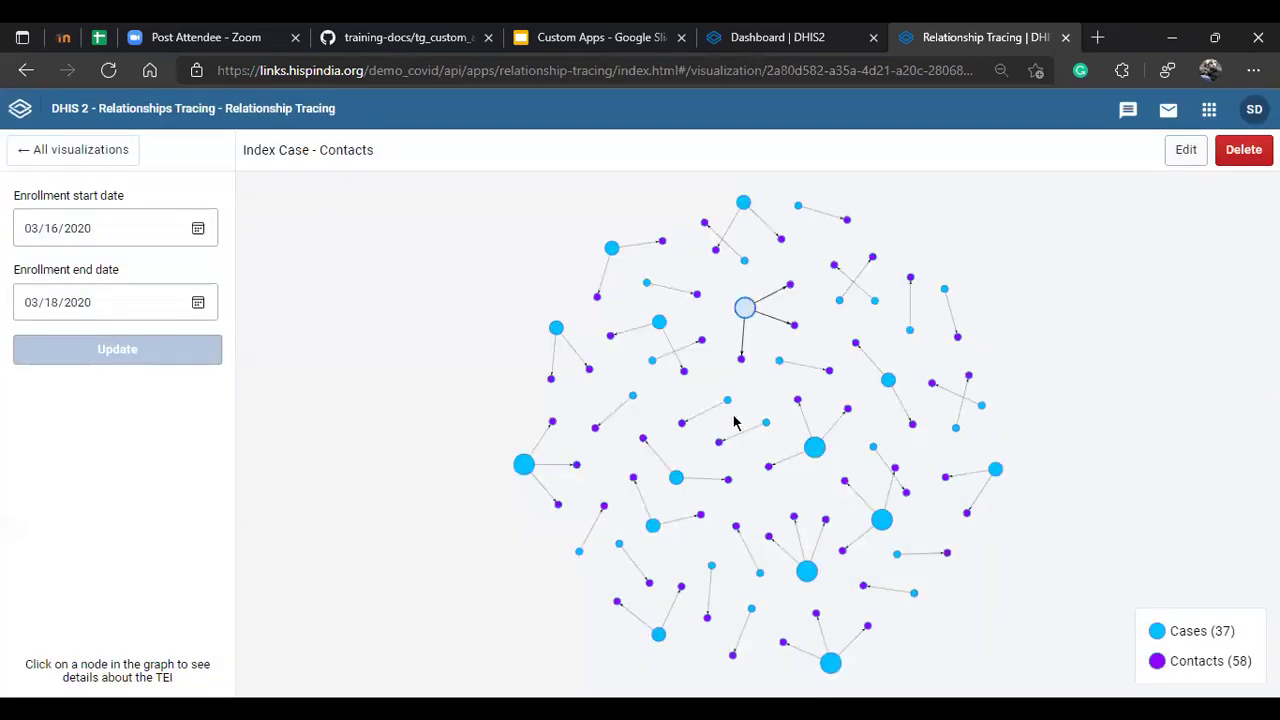
{"action": "left_click", "coordinate": [742, 361]}
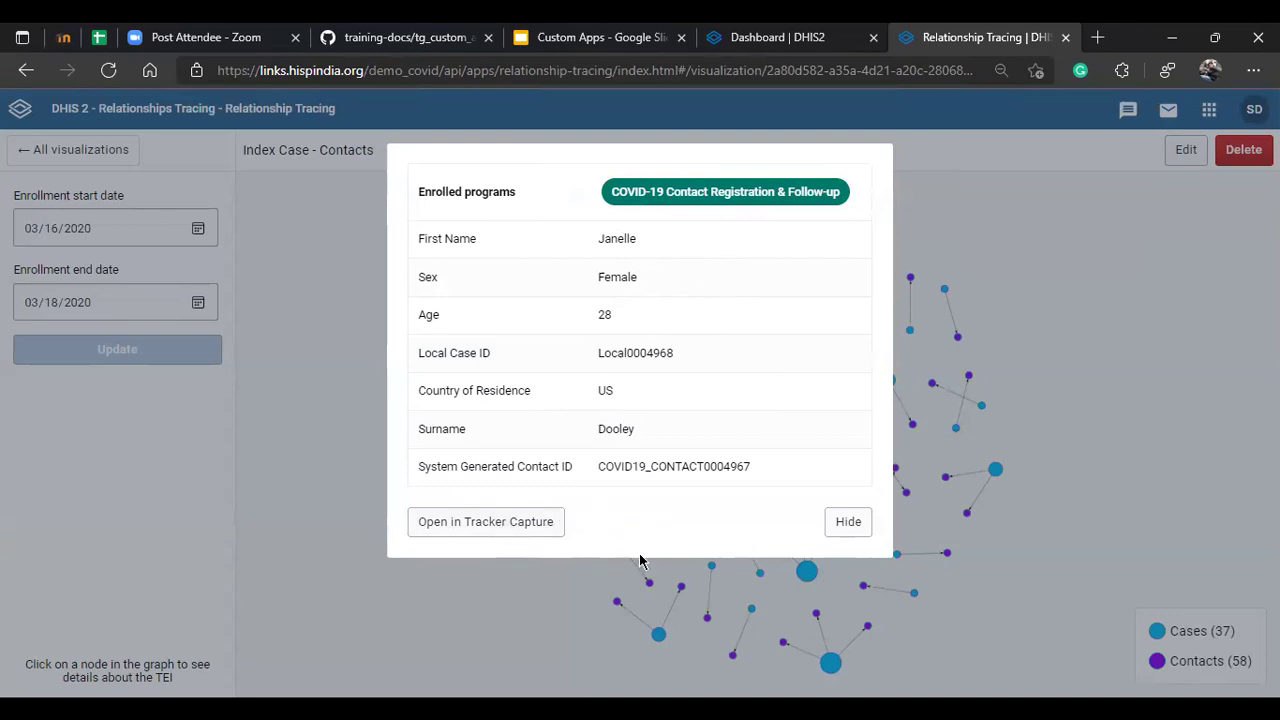
{"action": "left_click", "coordinate": [856, 525]}
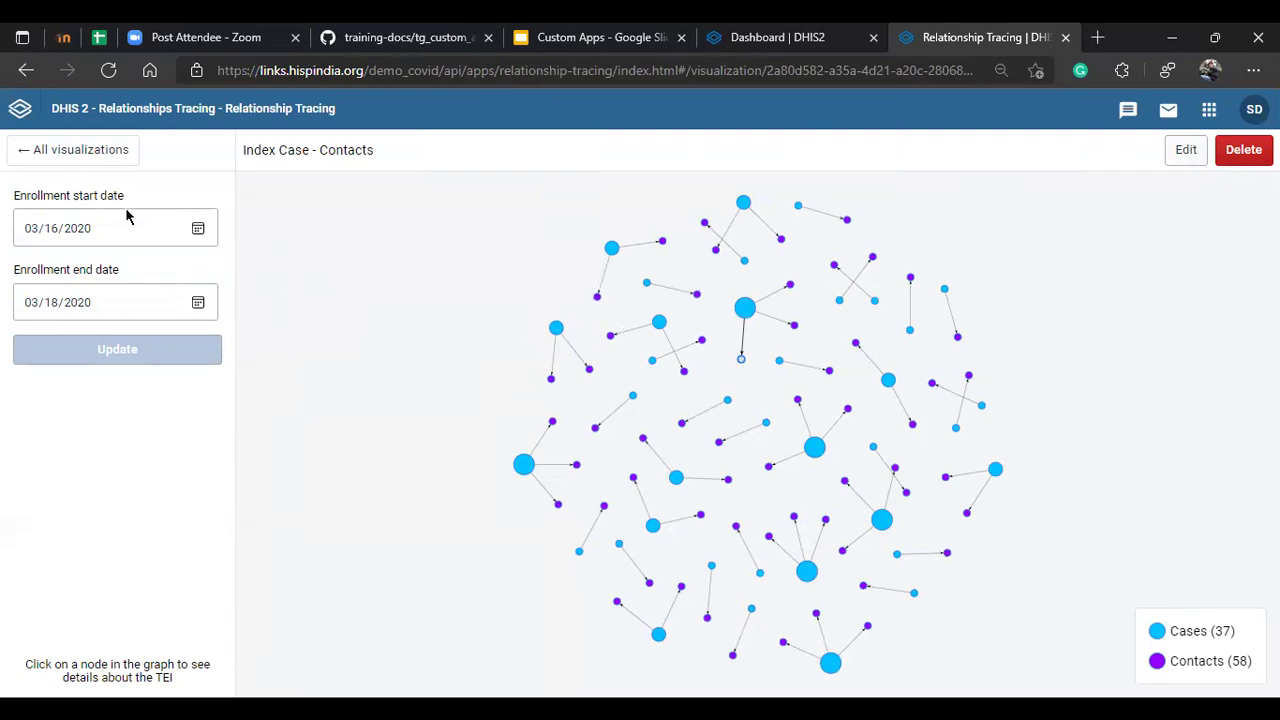
{"action": "left_click", "coordinate": [1184, 152]}
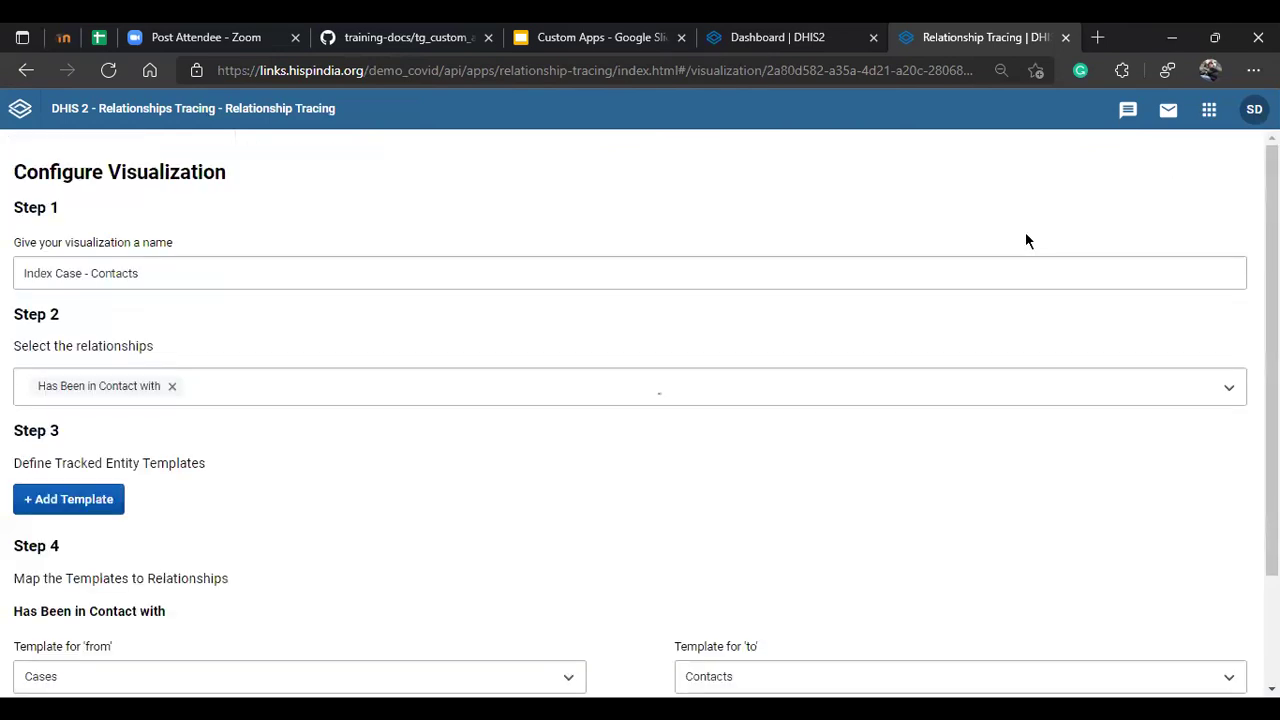
{"action": "scroll", "coordinate": [339, 352], "scroll_direction": "down", "scroll_amount": 1}
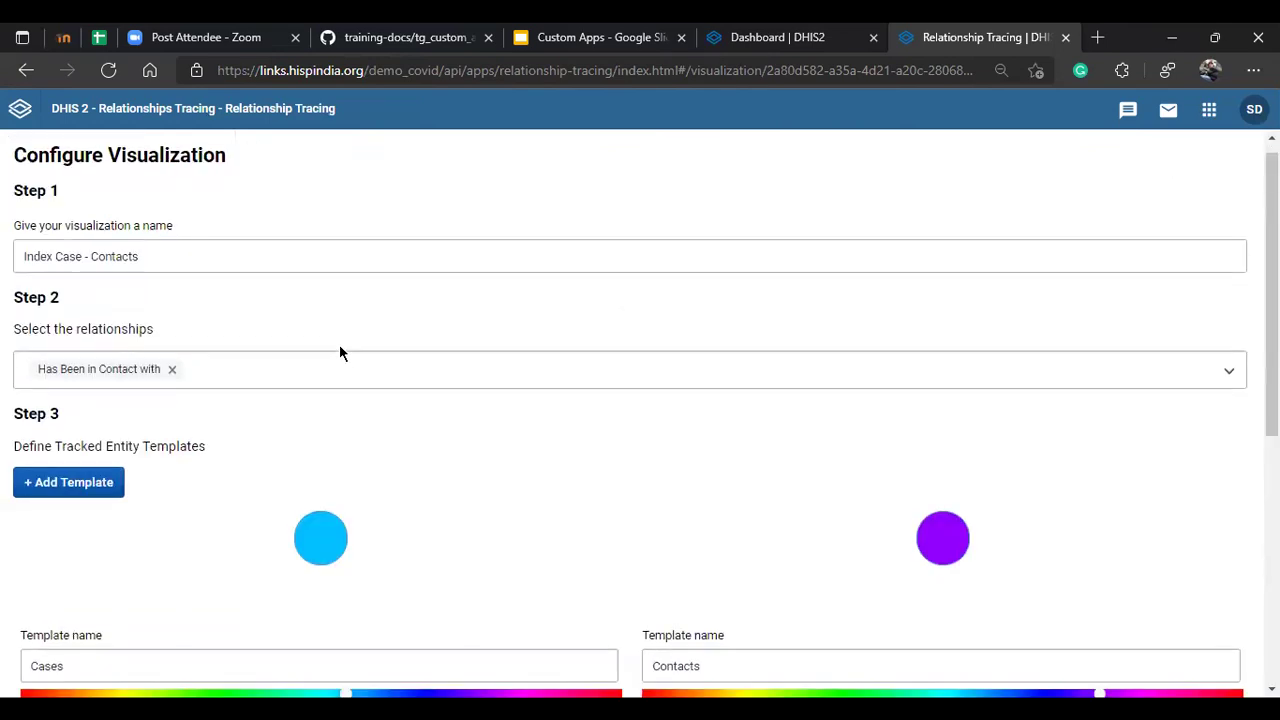
{"action": "scroll", "coordinate": [339, 352], "scroll_direction": "up", "scroll_amount": 1}
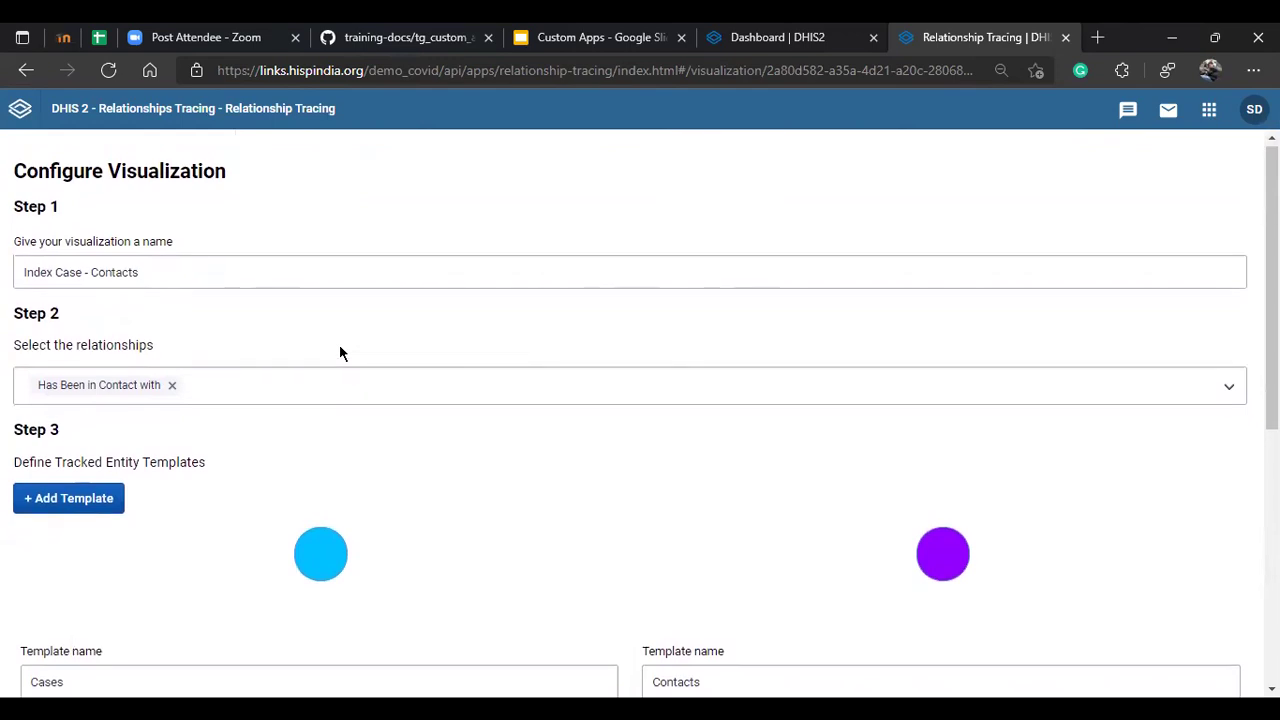
{"action": "scroll", "coordinate": [339, 352], "scroll_direction": "down", "scroll_amount": 5}
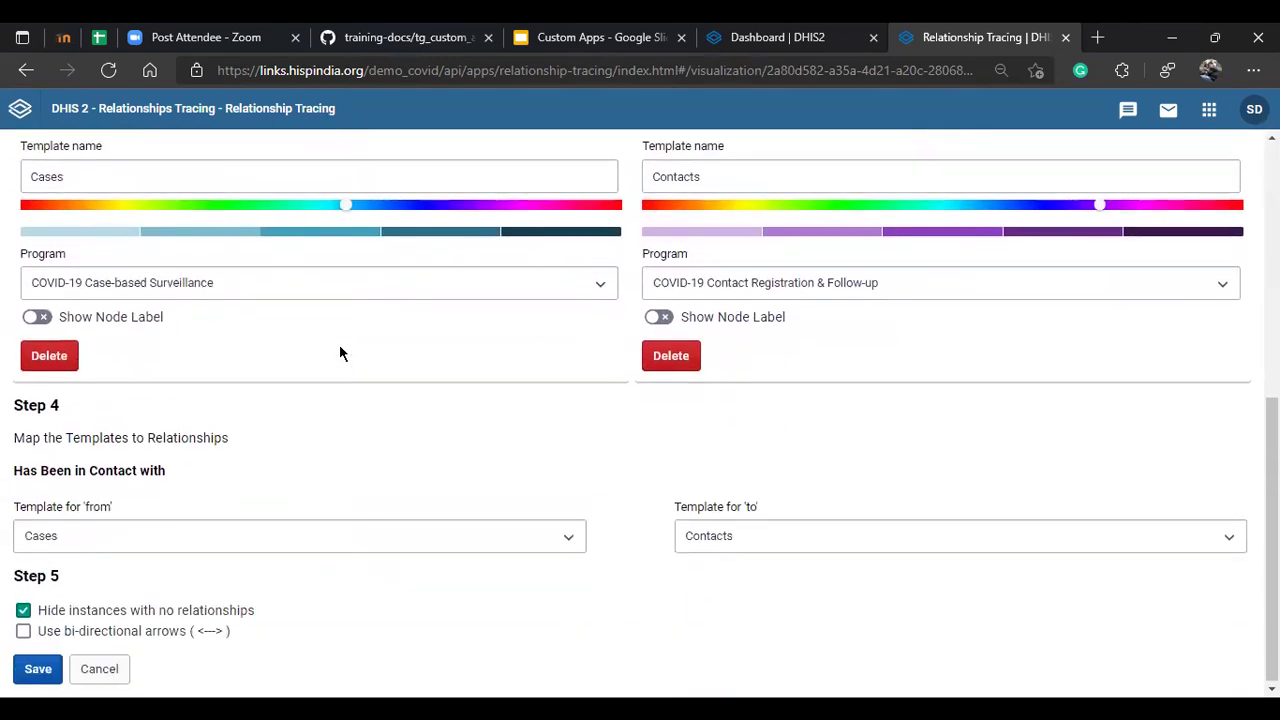
{"action": "scroll", "coordinate": [339, 352], "scroll_direction": "up", "scroll_amount": 5}
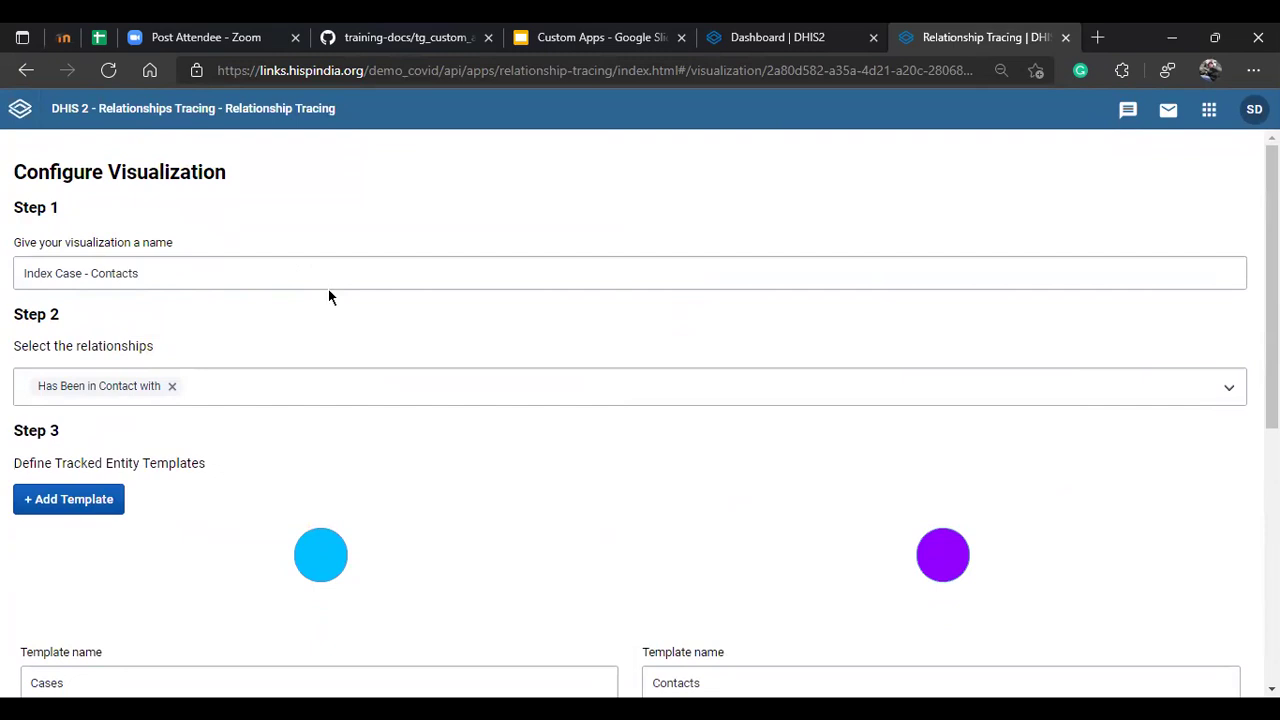
{"action": "scroll", "coordinate": [311, 294], "scroll_direction": "down", "scroll_amount": 1}
{"action": "left_click", "coordinate": [211, 266]}
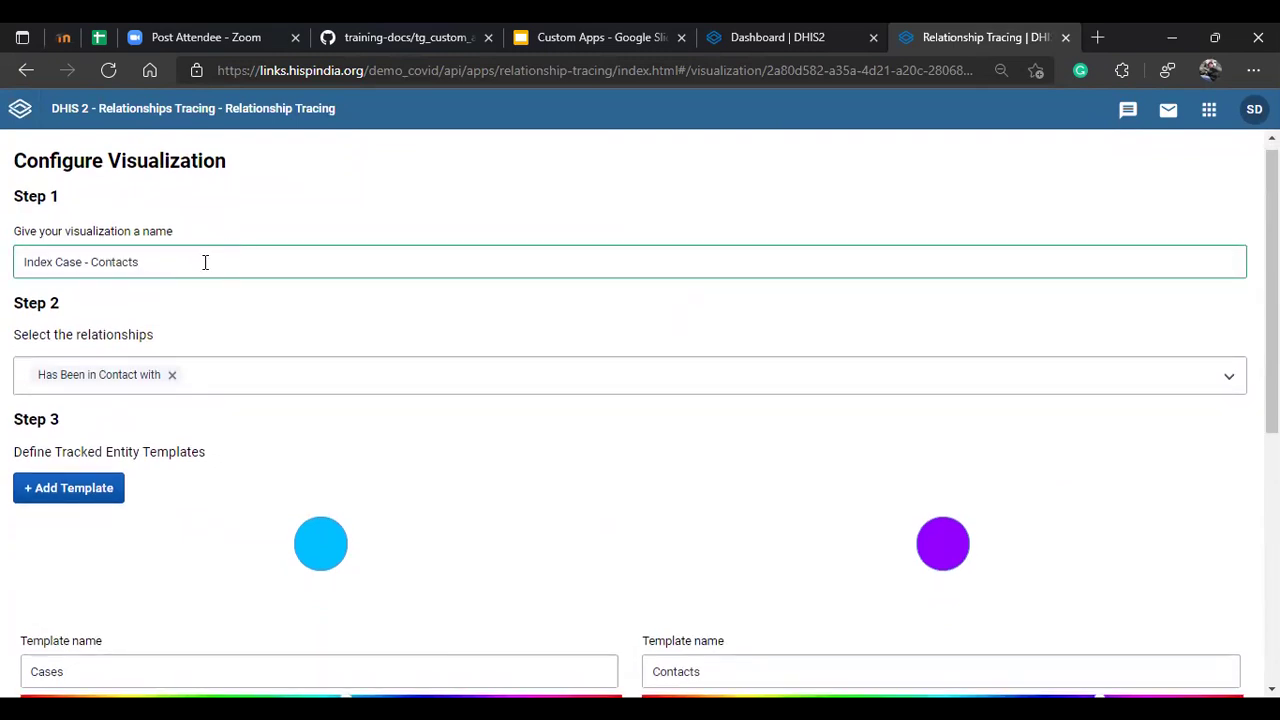
{"action": "scroll", "coordinate": [209, 266], "scroll_direction": "down", "scroll_amount": 2}
{"action": "left_click", "coordinate": [237, 307]}
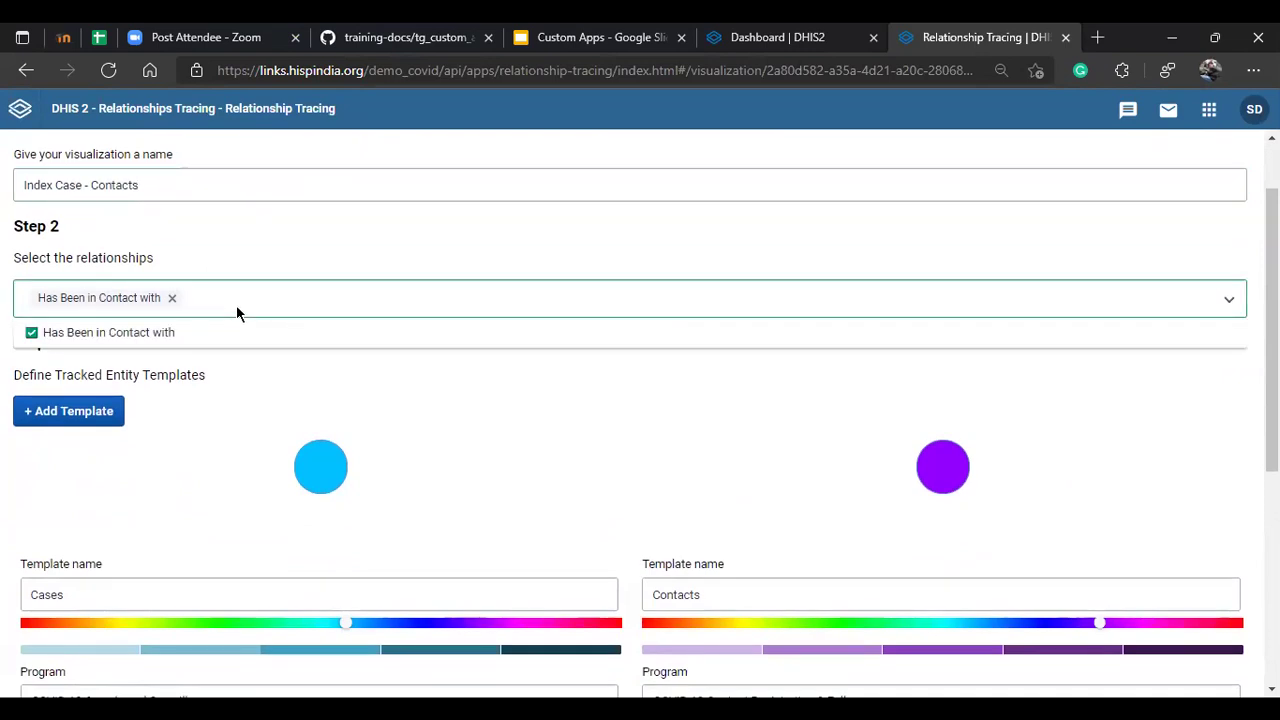
{"action": "left_click", "coordinate": [241, 375]}
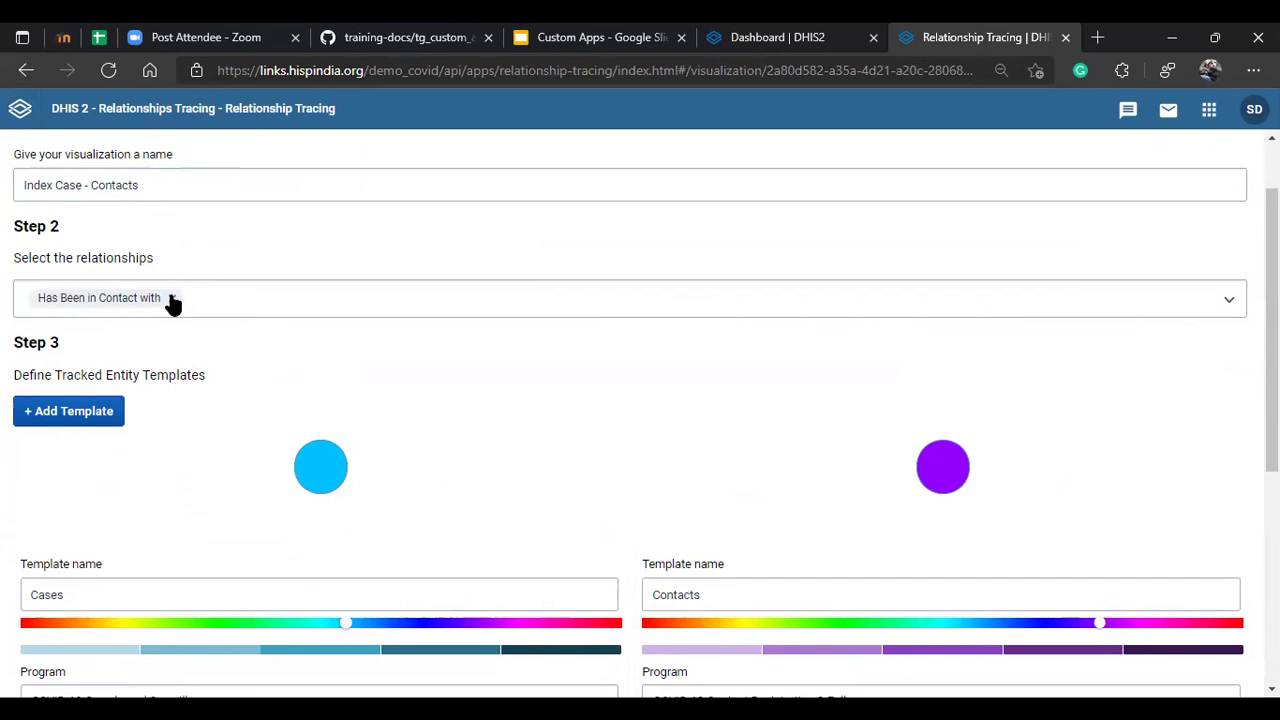
{"action": "scroll", "coordinate": [264, 320], "scroll_direction": "down", "scroll_amount": 2}
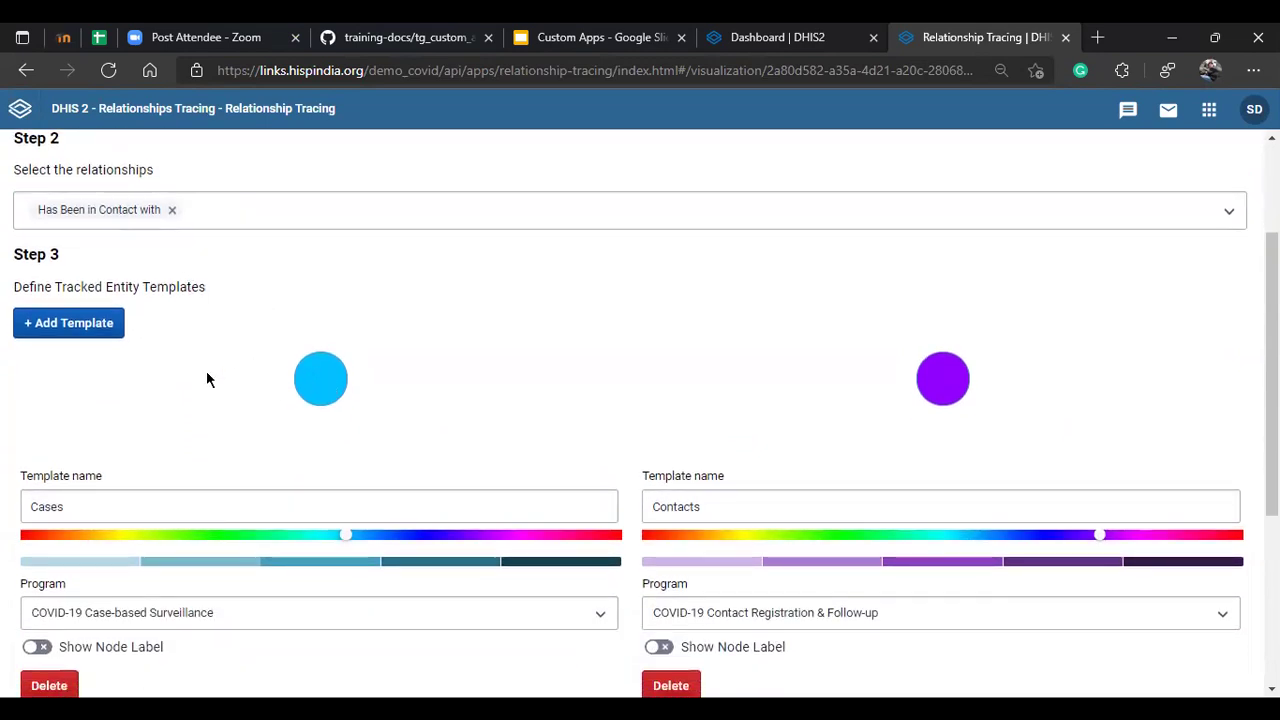
{"action": "scroll", "coordinate": [220, 372], "scroll_direction": "down", "scroll_amount": 1}
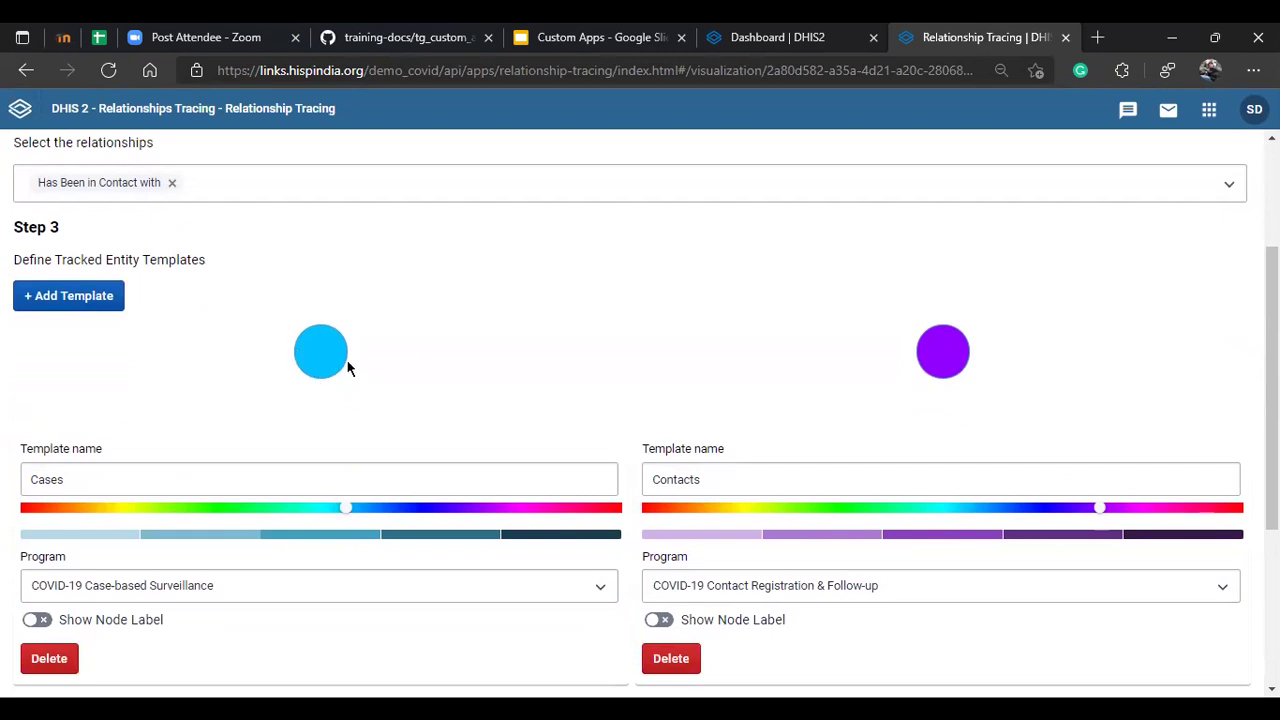
{"action": "scroll", "coordinate": [517, 358], "scroll_direction": "down", "scroll_amount": 1}
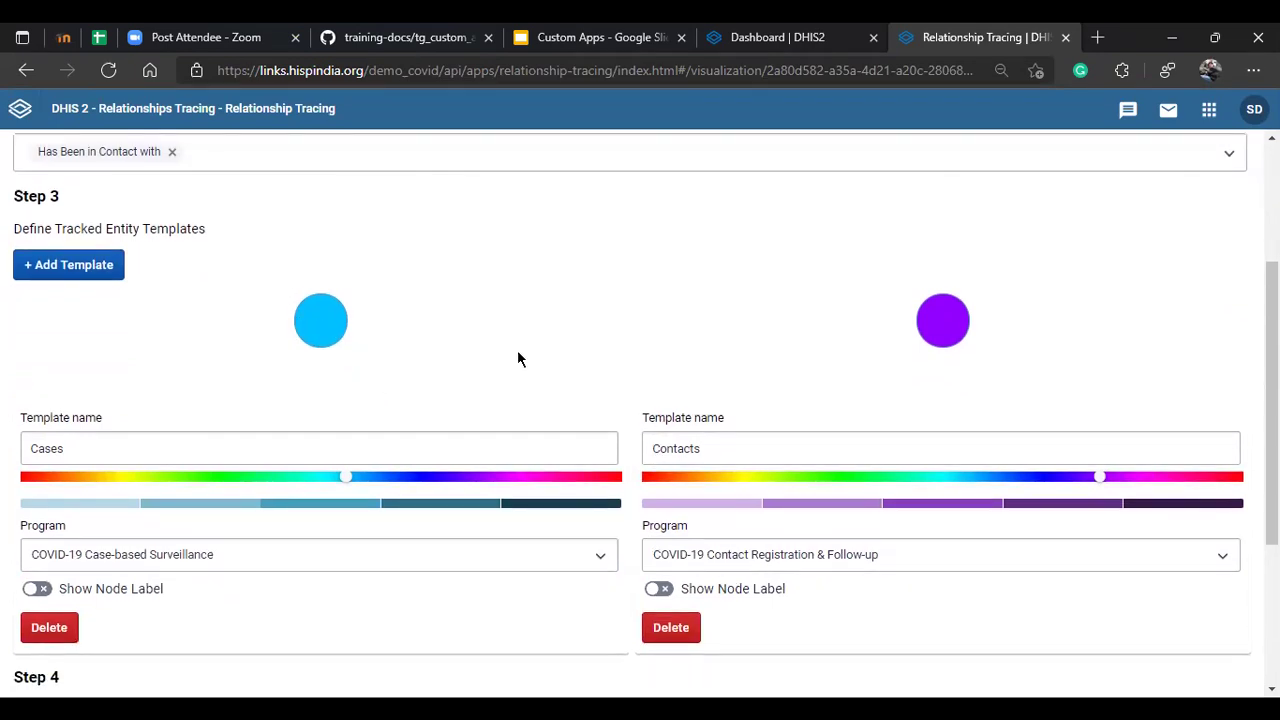
{"action": "scroll", "coordinate": [515, 330], "scroll_direction": "down", "scroll_amount": 3}
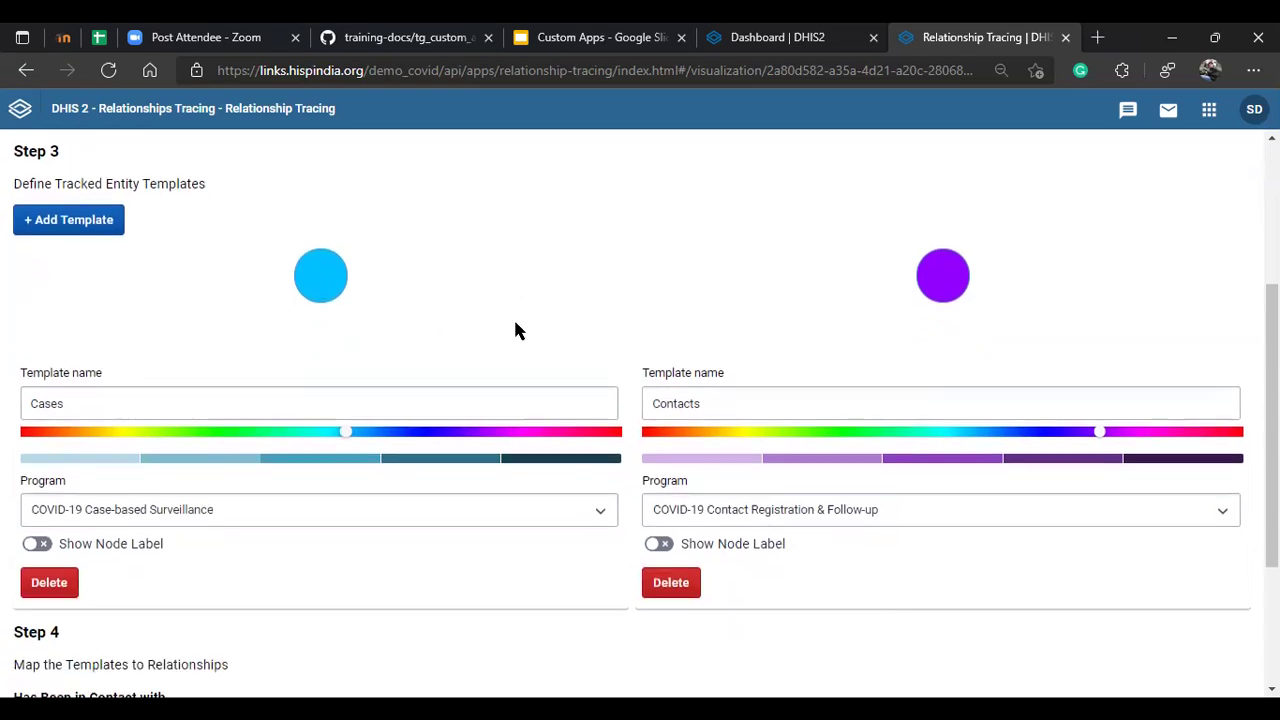
{"action": "scroll", "coordinate": [413, 404], "scroll_direction": "down", "scroll_amount": 1}
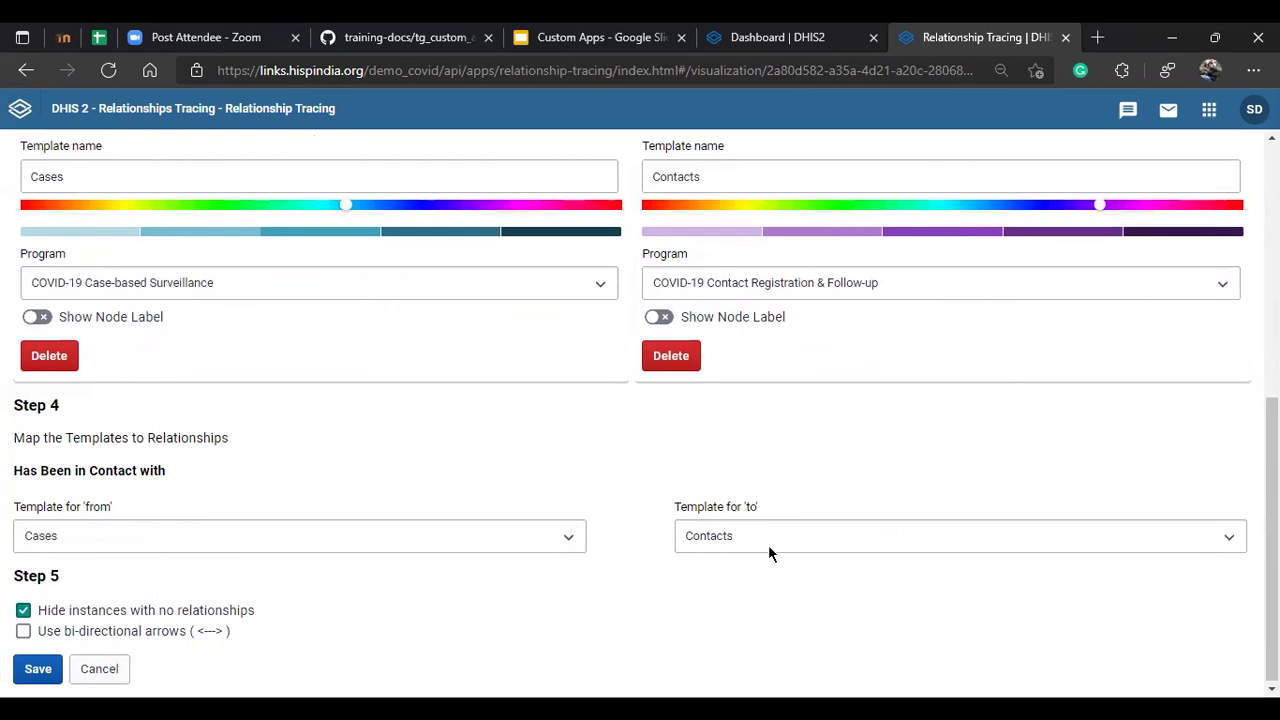
- Review the Step 4 'from' and 'to' template choices, keeping Cases and Contacts
{"action": "left_click", "coordinate": [138, 545]}
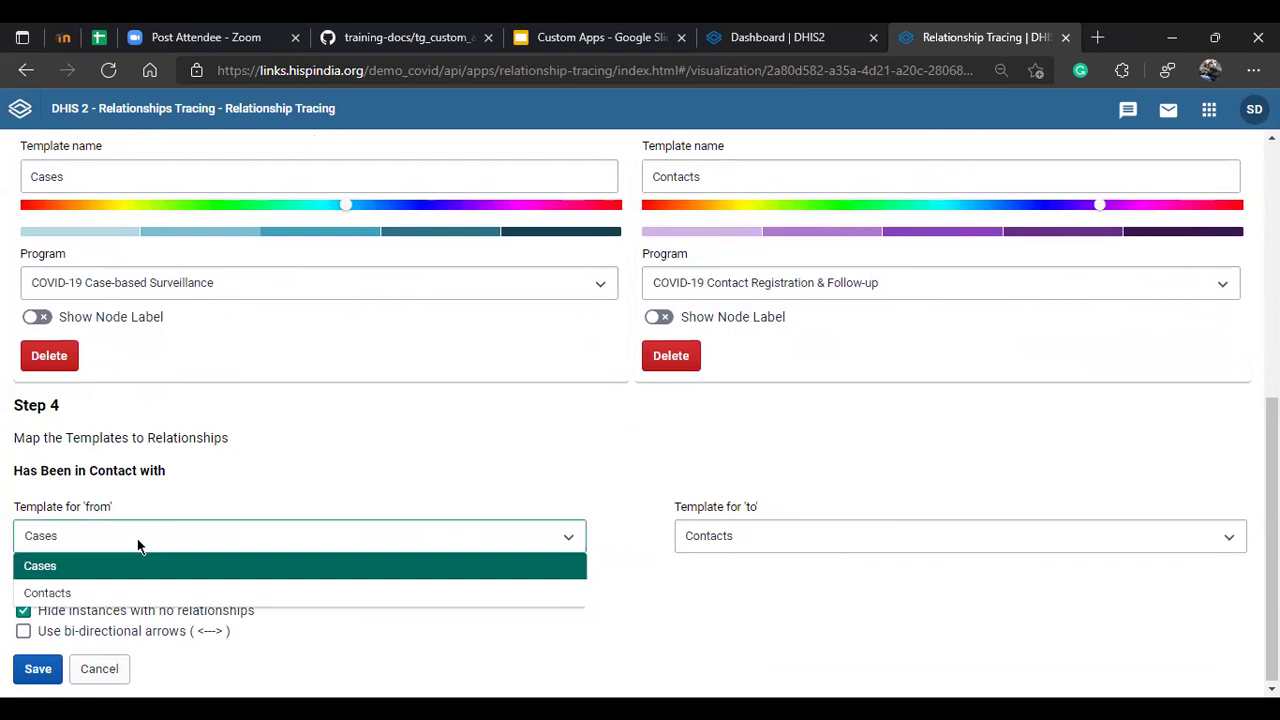
{"action": "left_click", "coordinate": [138, 545]}
{"action": "left_click", "coordinate": [695, 539]}
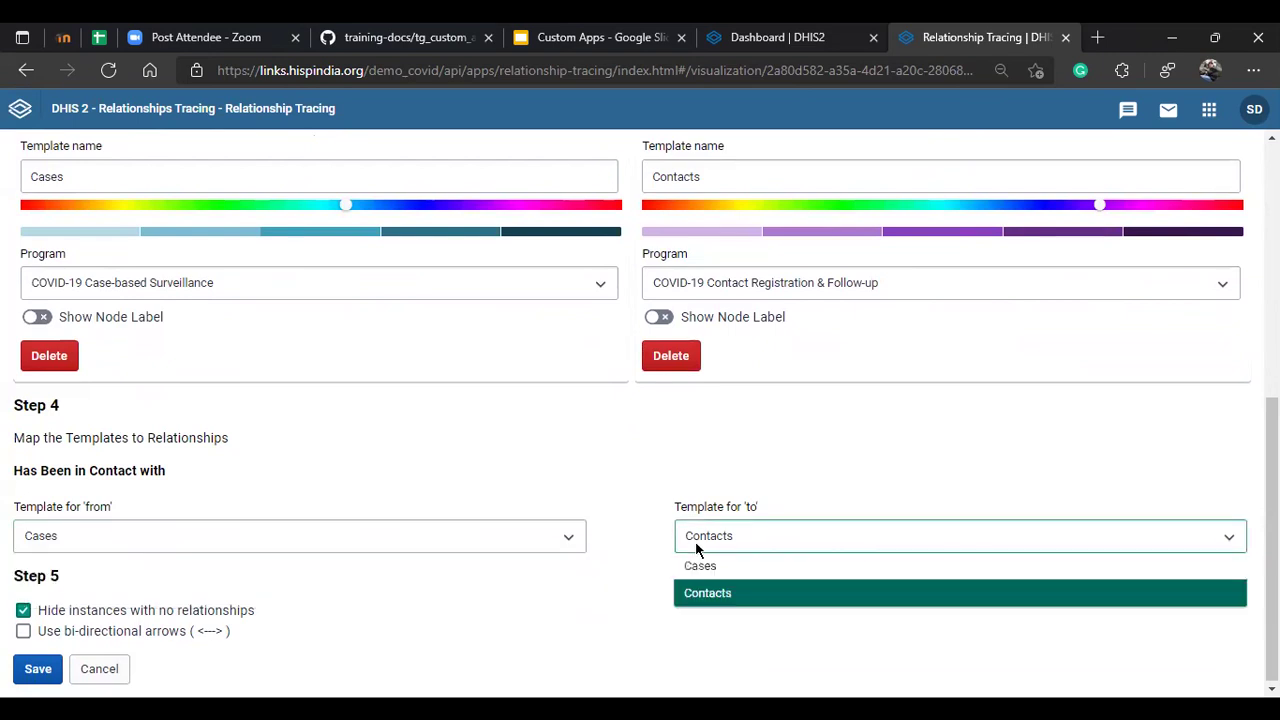
{"action": "left_click", "coordinate": [697, 545]}
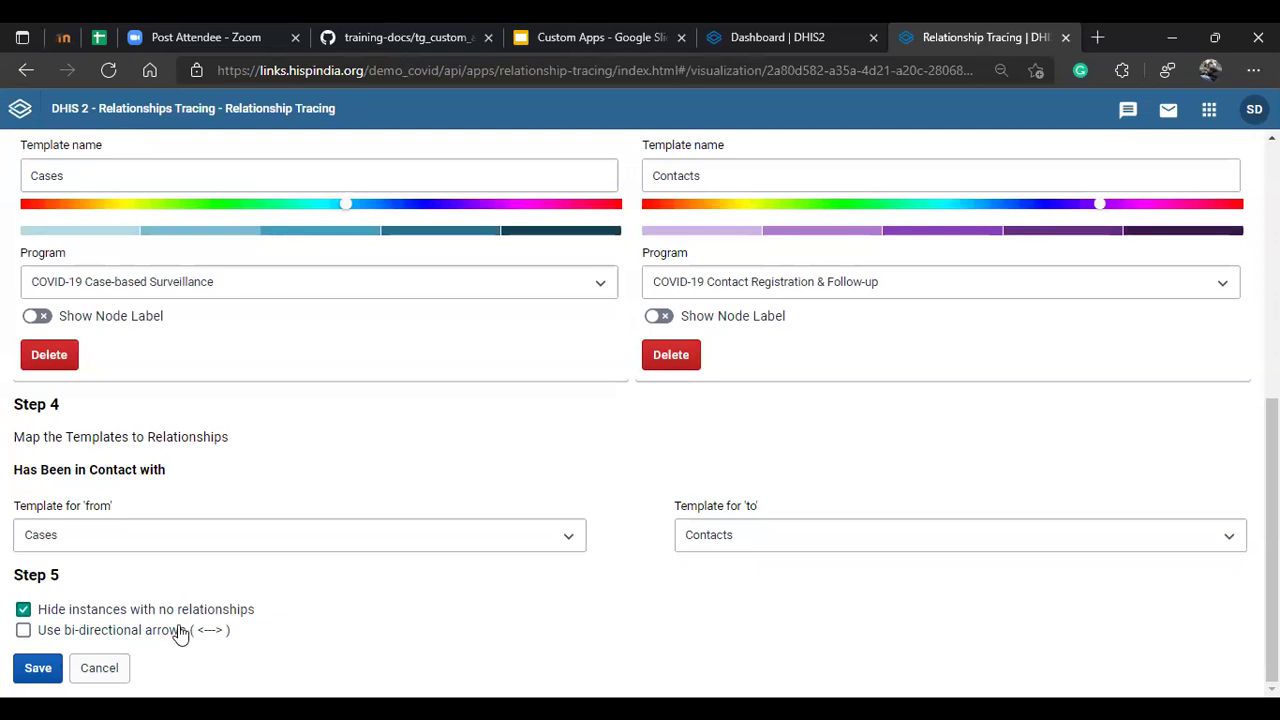
- Cancel the configuration form without saving, returning to the network graph
{"action": "scroll", "coordinate": [303, 535], "scroll_direction": "up", "scroll_amount": 5}
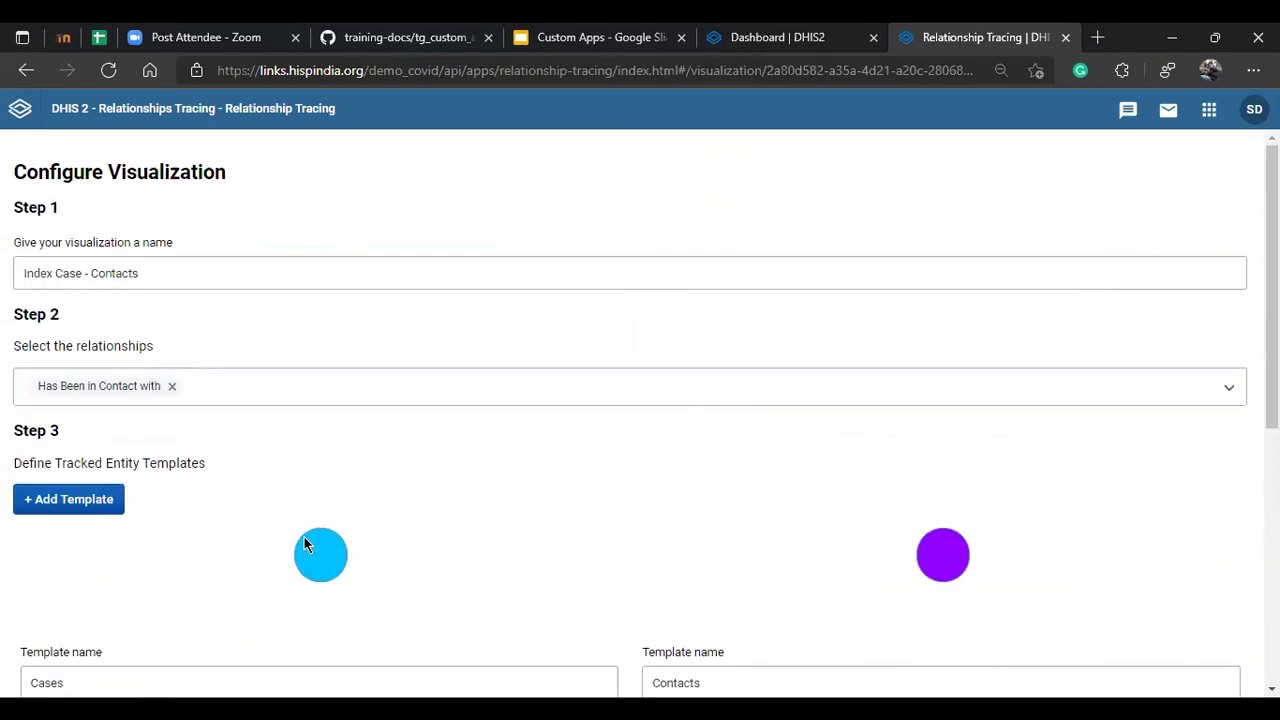
{"action": "scroll", "coordinate": [754, 364], "scroll_direction": "down", "scroll_amount": 1}
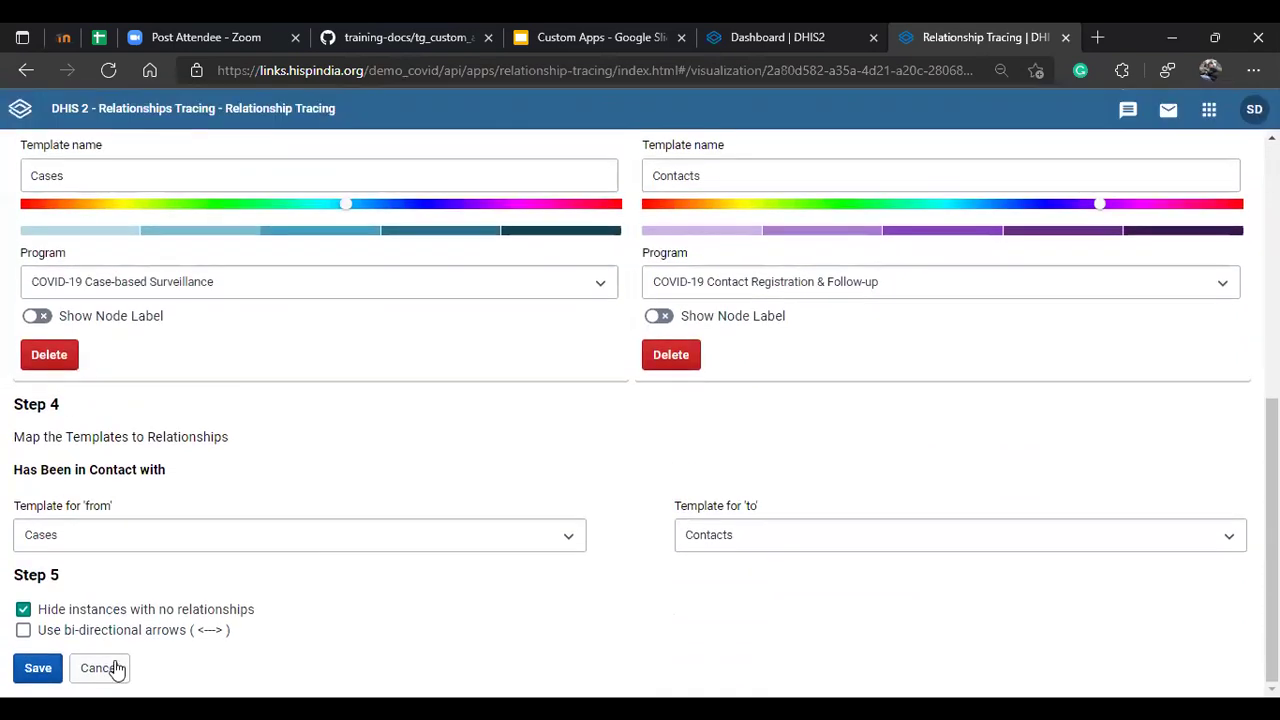
{"action": "left_click", "coordinate": [110, 667]}
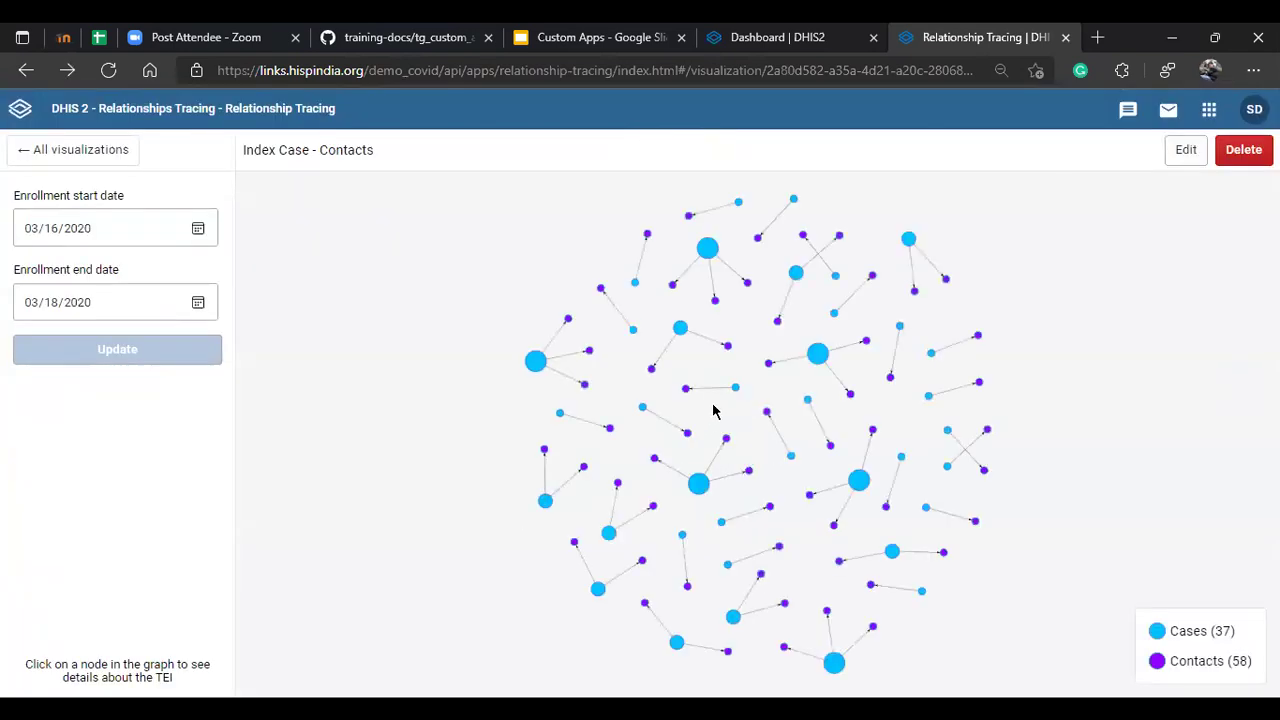